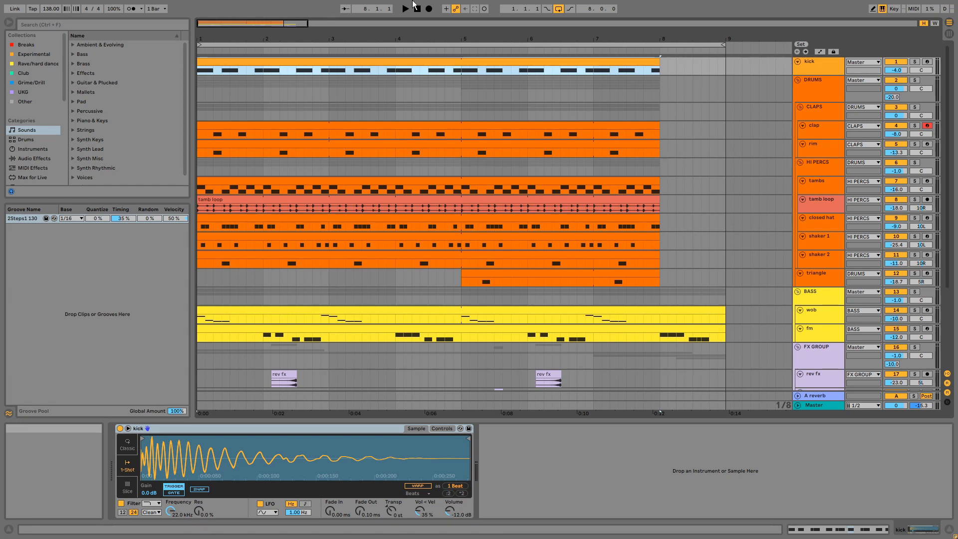
# Step: Audition the kick track in solo from the start of the arrangement, and release its solo
pyautogui.click(913, 61)
pyautogui.press('space')
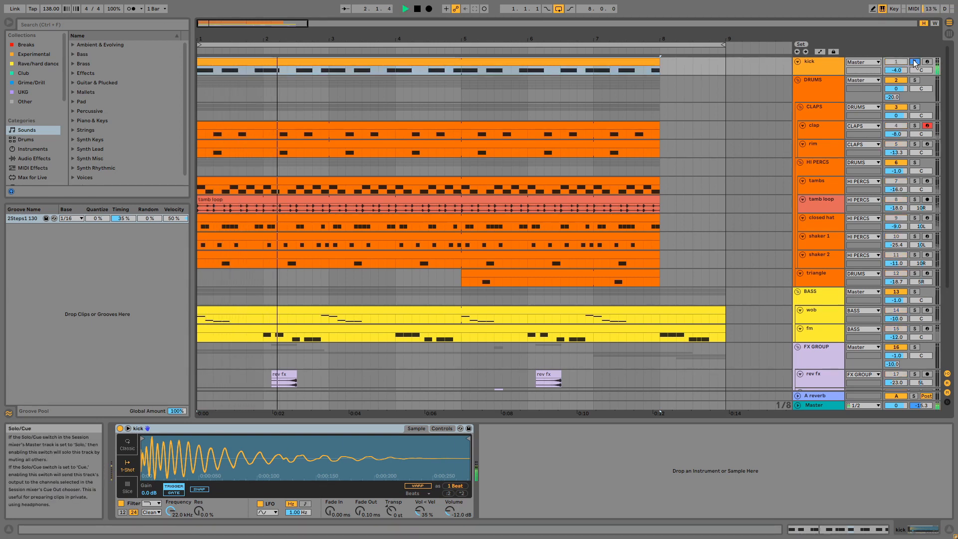
pyautogui.click(914, 61)
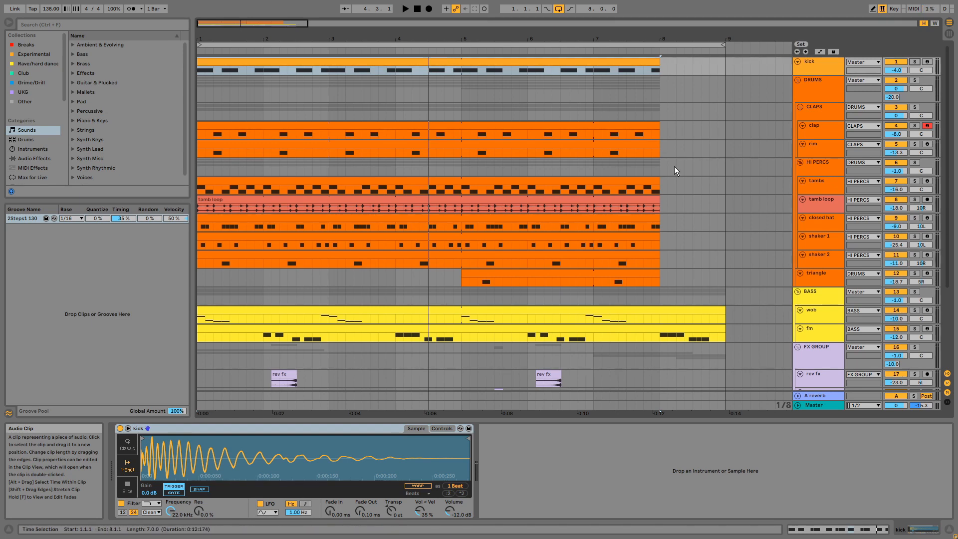
# Step: Audition the whole DRUMS group in solo and stop playback
pyautogui.click(915, 80)
pyautogui.press('space')
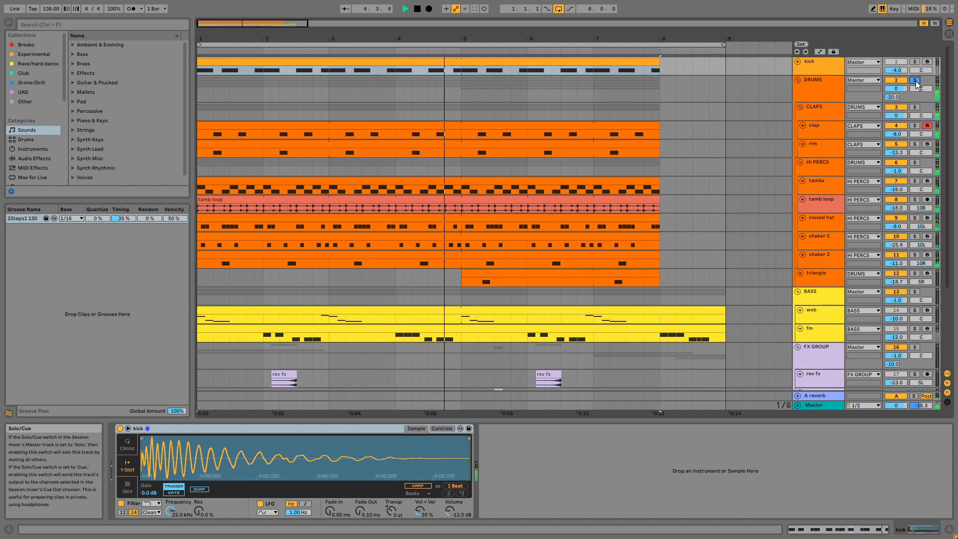
pyautogui.press('space')
# Step: Select the CLAPS group and view the devices on its clap and rim tracks
pyautogui.click(830, 110)
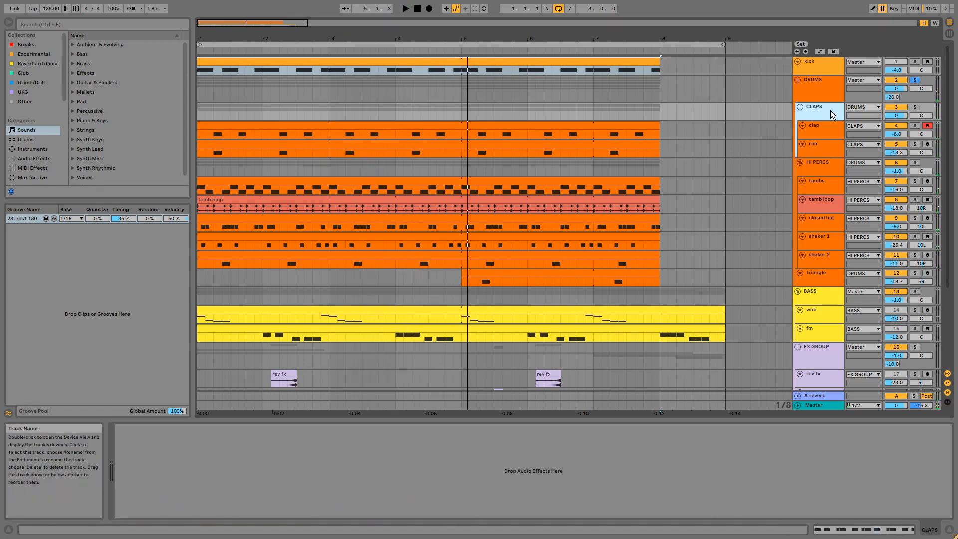
pyautogui.click(827, 127)
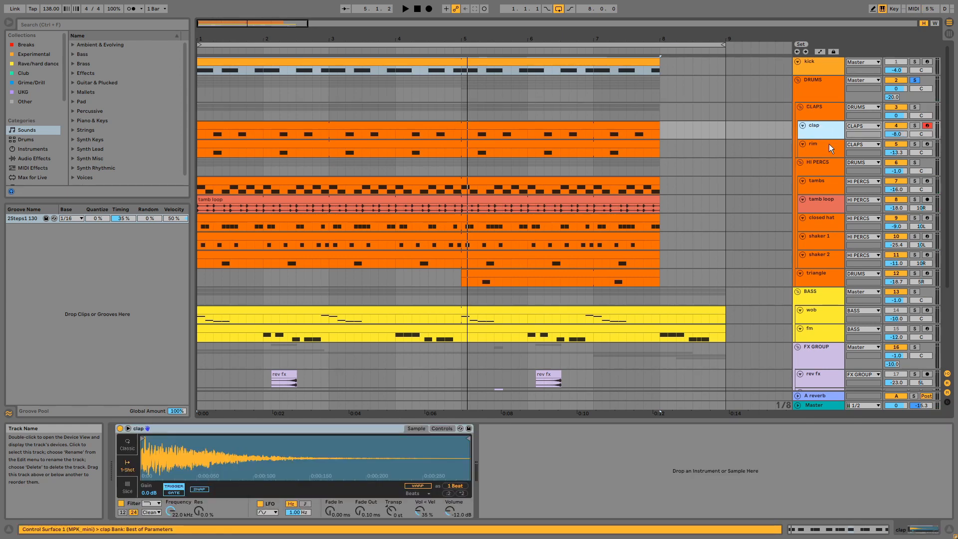
pyautogui.click(829, 144)
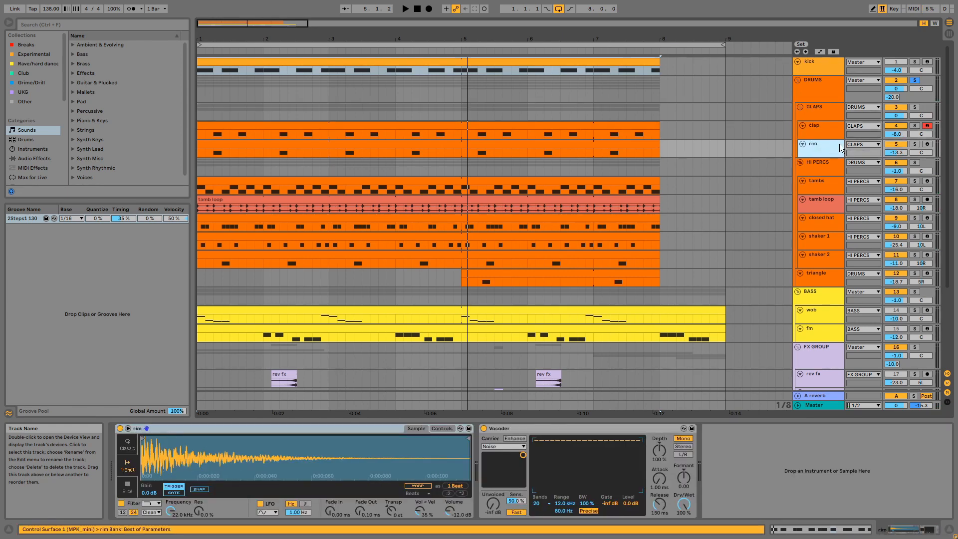
# Step: Audition the clap and rim tracks in solo one after the other, and select the Vocoder on the rim track
pyautogui.click(915, 125)
pyautogui.press('space')
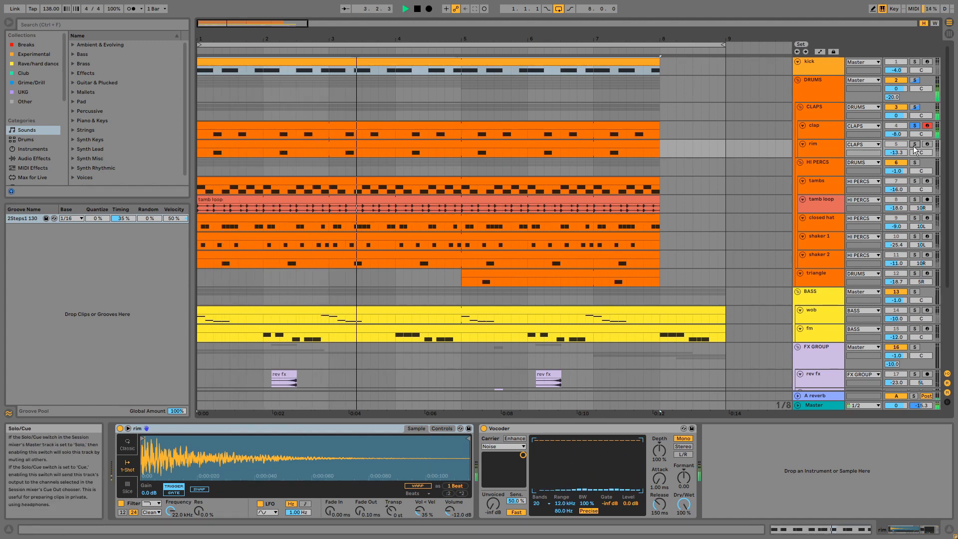
pyautogui.click(914, 146)
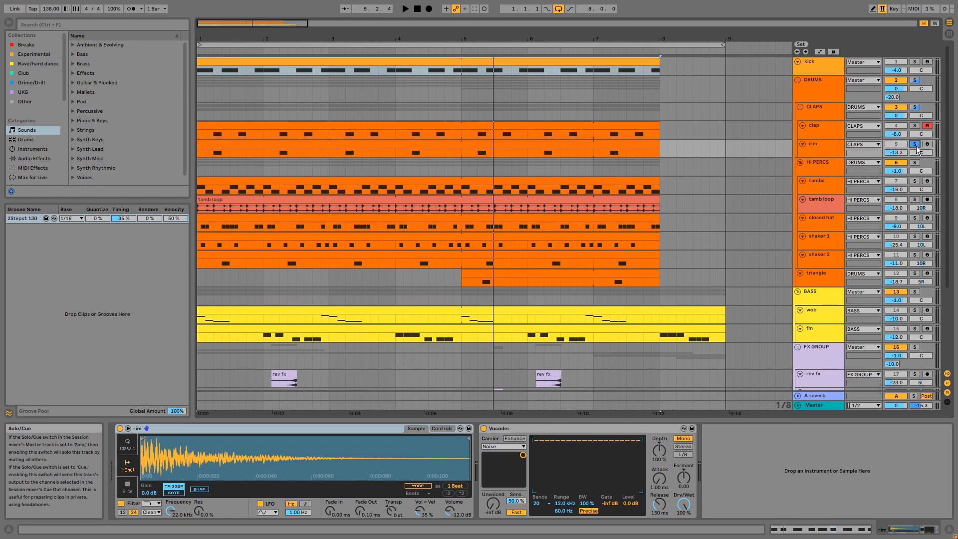
pyautogui.click(586, 430)
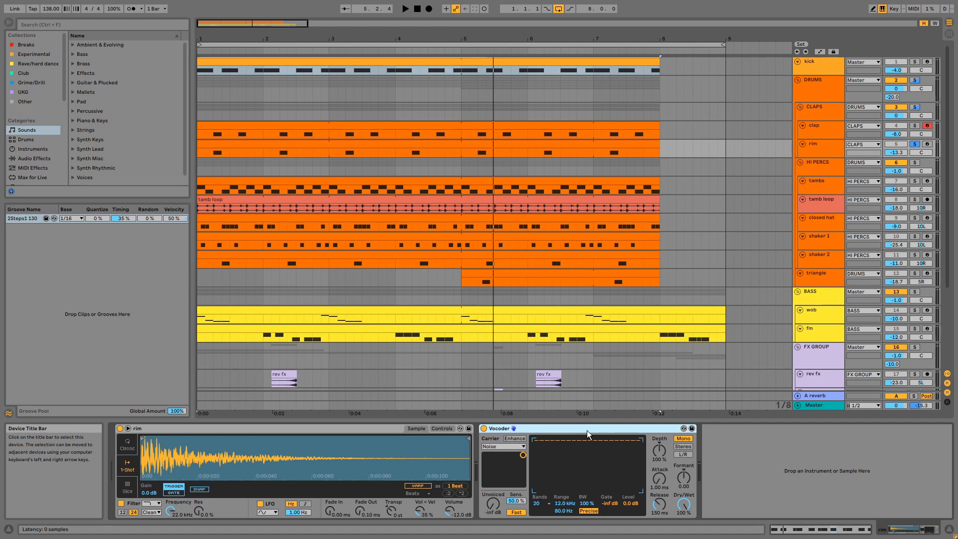
# Step: Audition the clap and rim together by soloing the CLAPS group, and release the solo
pyautogui.click(915, 105)
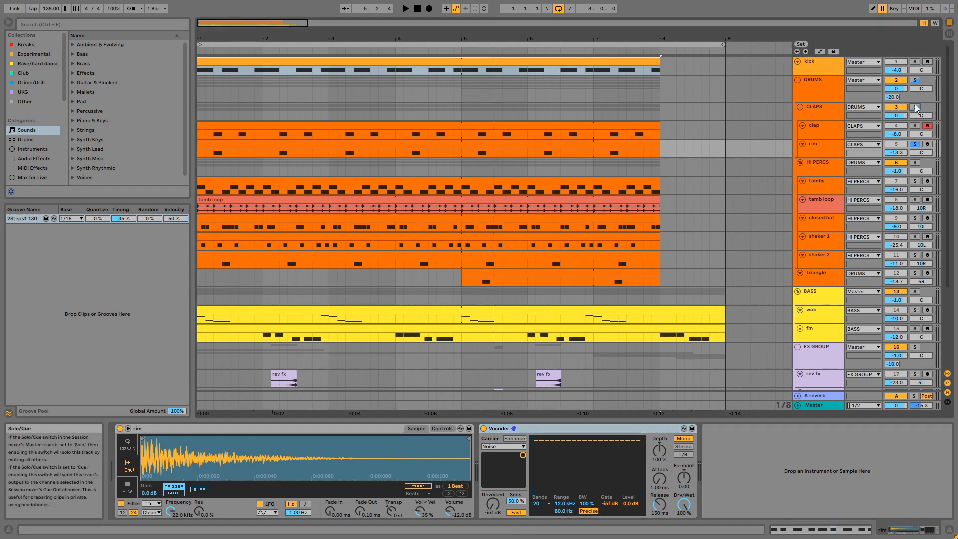
pyautogui.press('space')
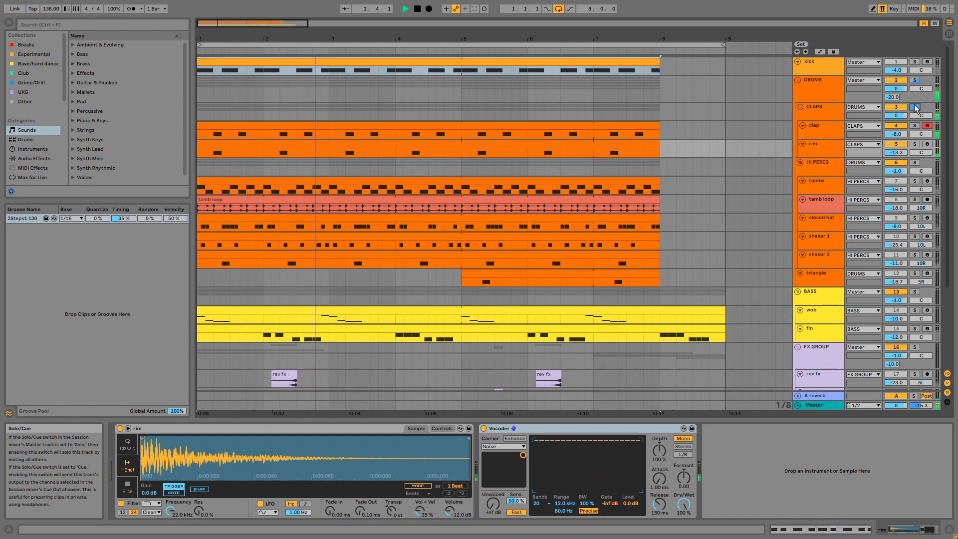
pyautogui.click(915, 107)
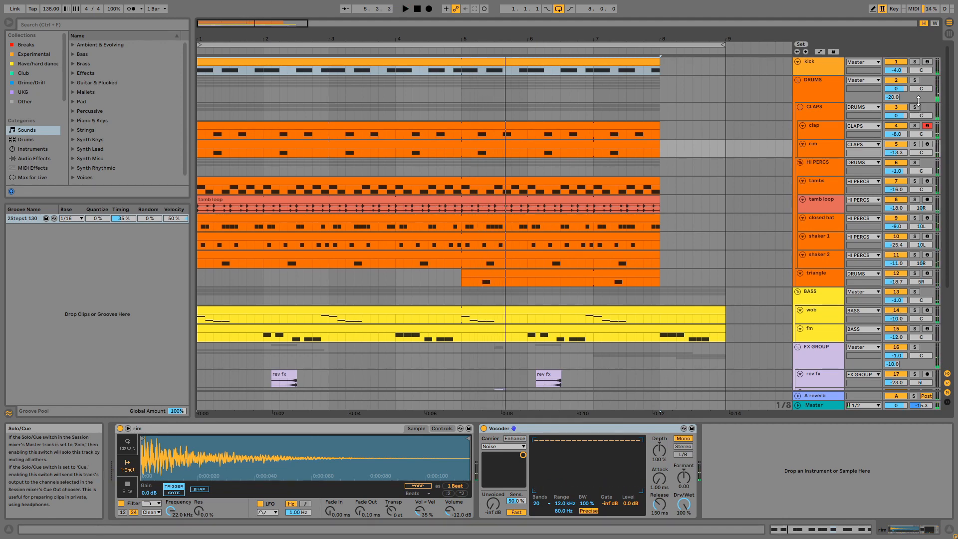
# Step: Audition the HI PERCS group in solo and stop playback
pyautogui.click(916, 164)
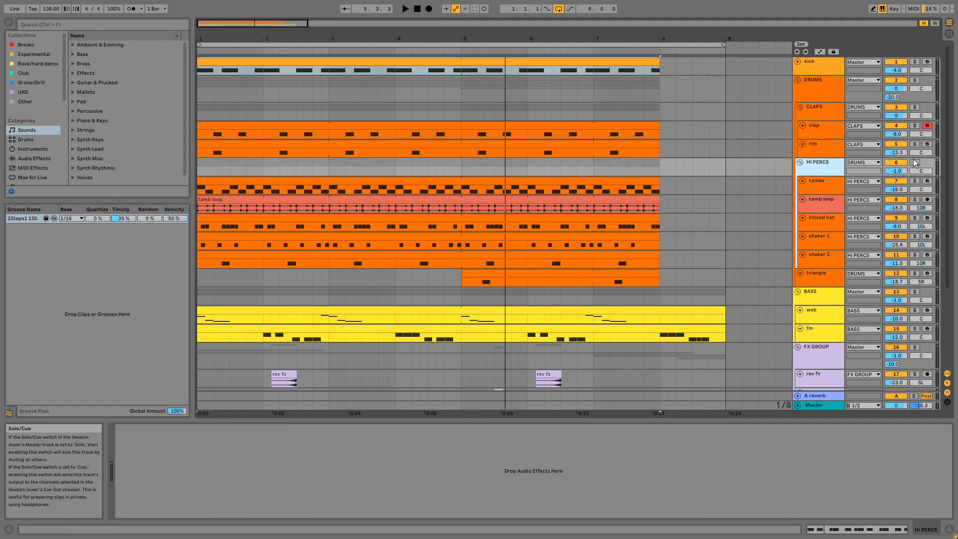
pyautogui.click(915, 162)
pyautogui.press('space')
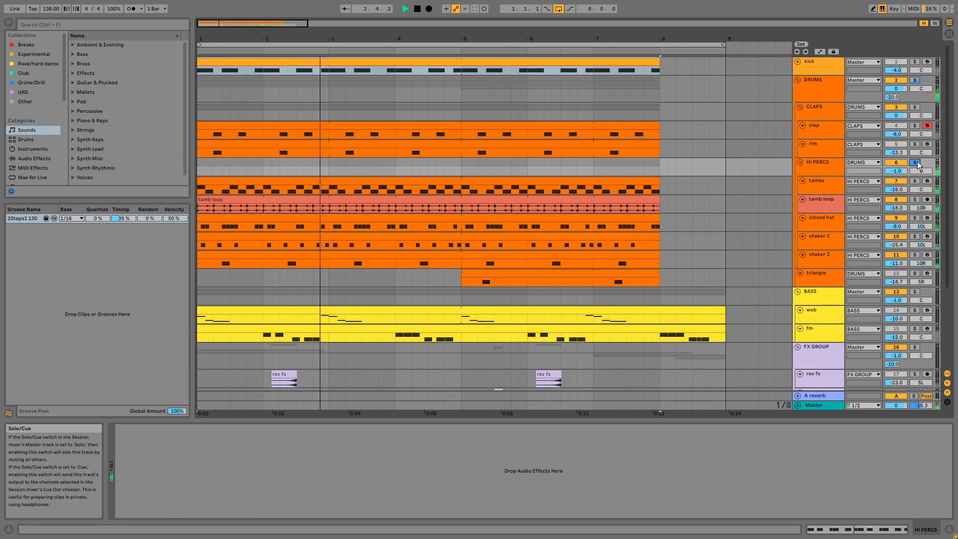
pyautogui.press('space')
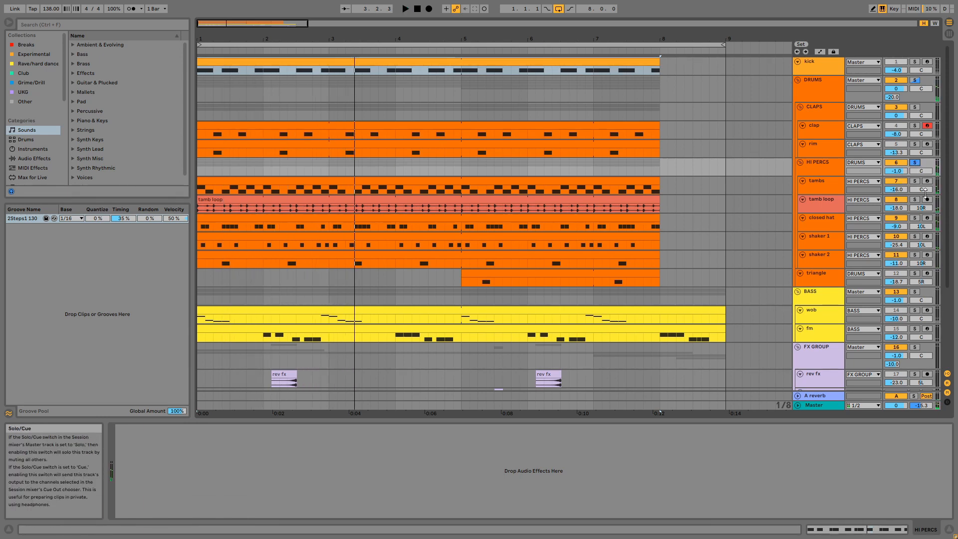
# Step: Audition the tambs track in solo and display its Drum Rack with the tamb 1 and tamb 2 chains
pyautogui.click(915, 181)
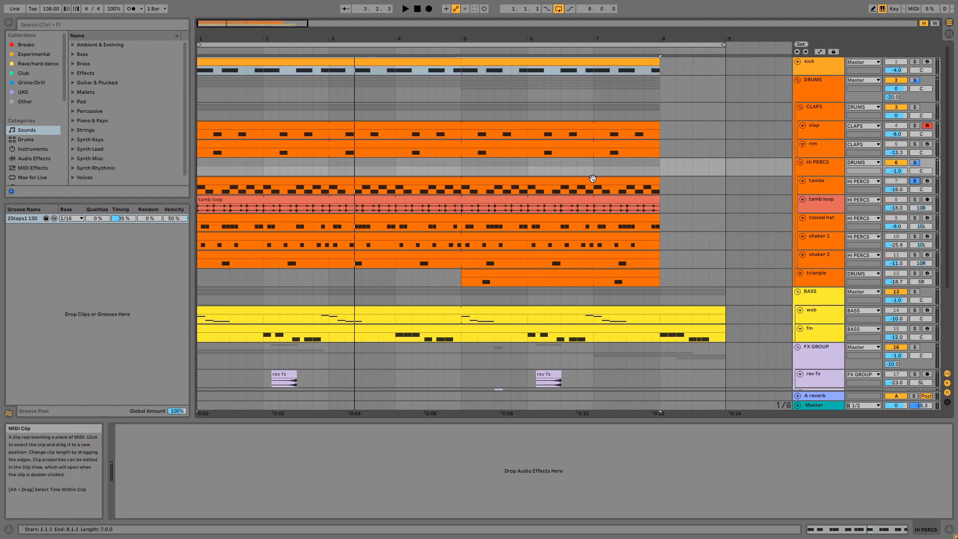
pyautogui.click(593, 179)
pyautogui.press('space')
pyautogui.doubleClick(594, 180)
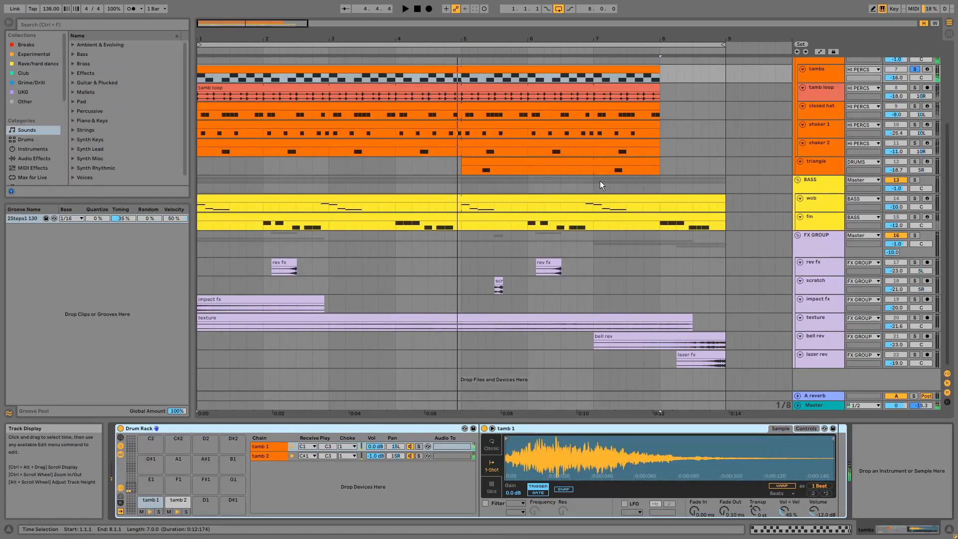
pyautogui.press('space')
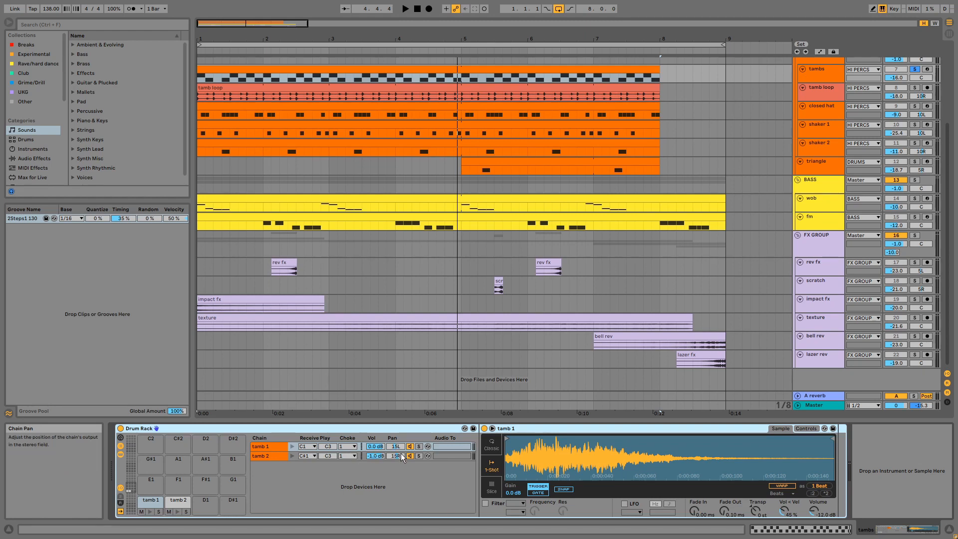
# Step: Audition the tamb loop track in solo using its audio clip
pyautogui.click(818, 95)
pyautogui.scroll(3, 817, 92)
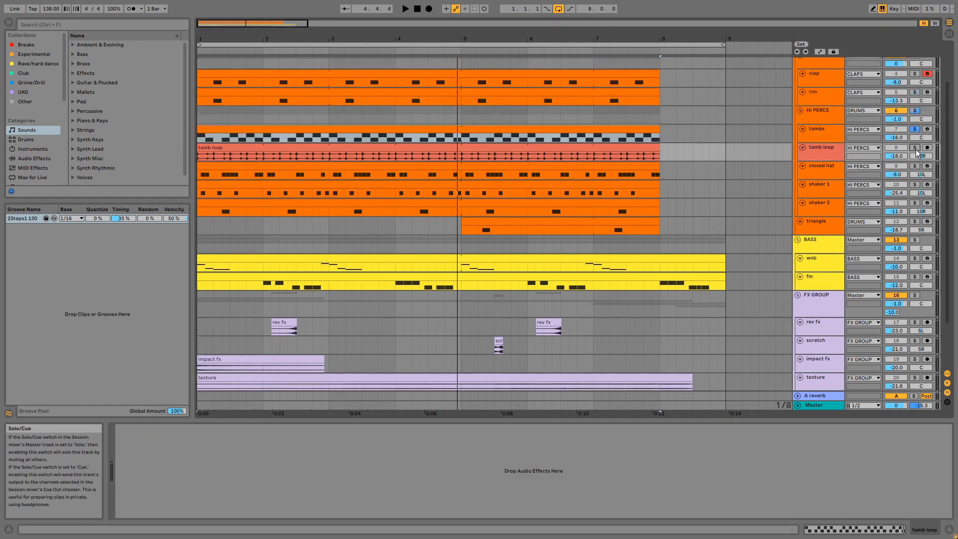
pyautogui.click(915, 148)
pyautogui.click(634, 149)
pyautogui.press('space')
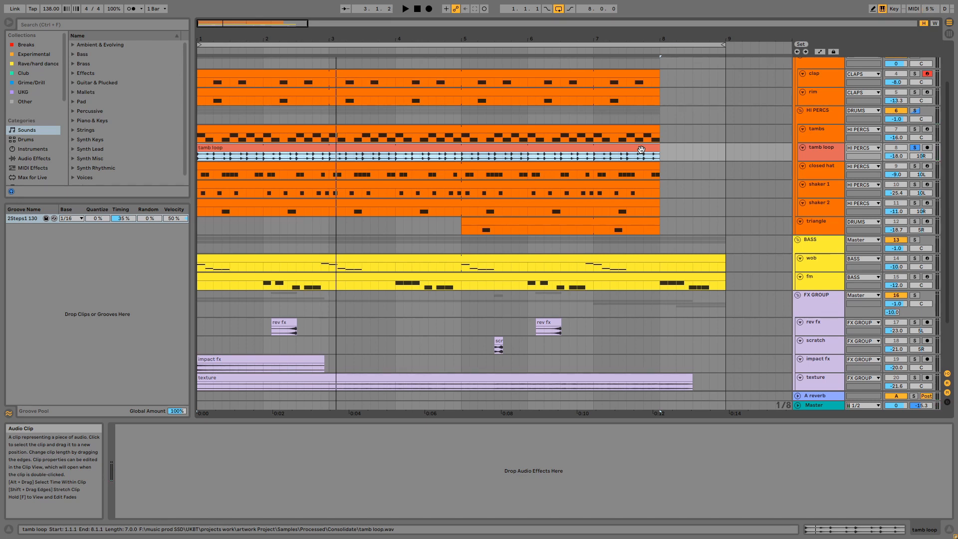
# Step: Solo the closed hat track, play it while viewing its clip's MIDI notes, and return to the track's device
pyautogui.click(915, 167)
pyautogui.doubleClick(655, 172)
pyautogui.press('space')
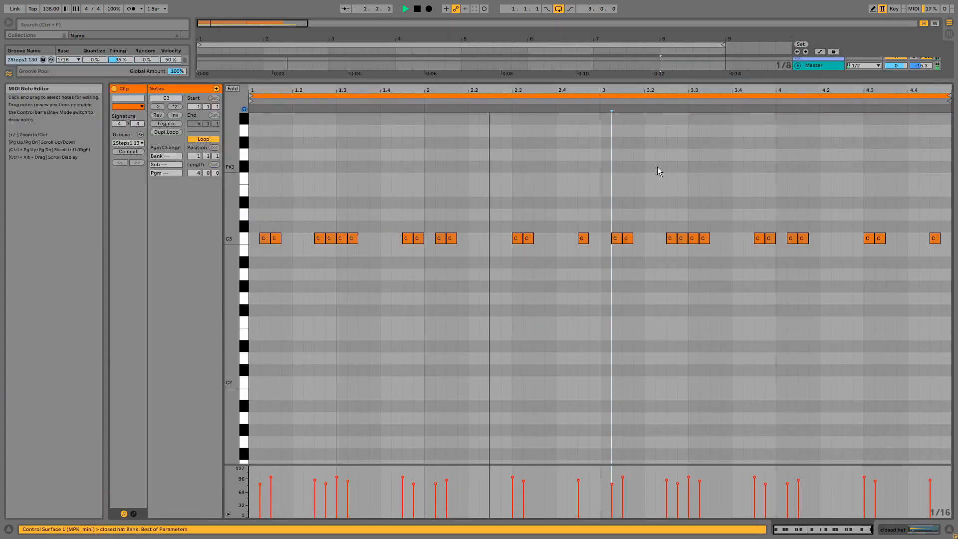
pyautogui.hotkey('shift', 'Tab')
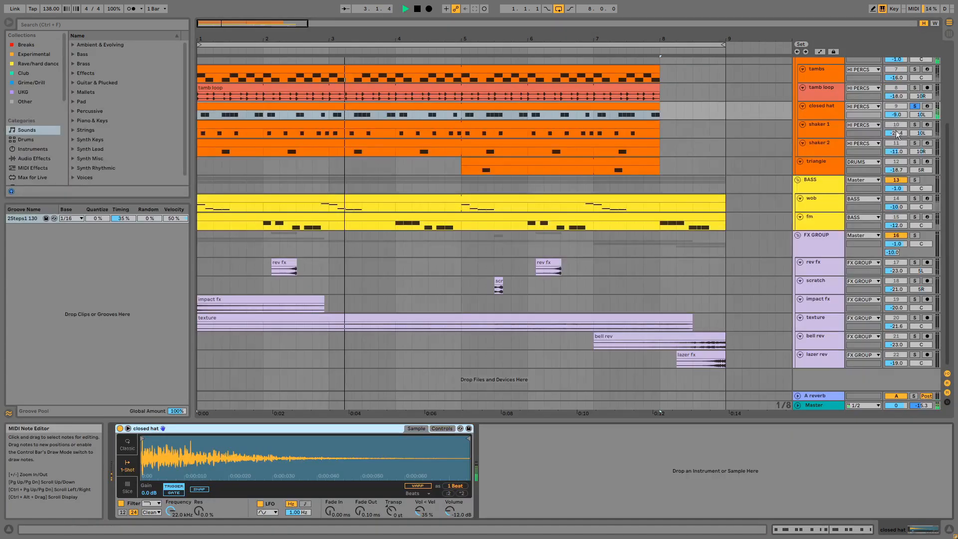
# Step: Release the closed hat's solo and review its MIDI notes while the full mix plays
pyautogui.click(915, 106)
pyautogui.doubleClick(651, 109)
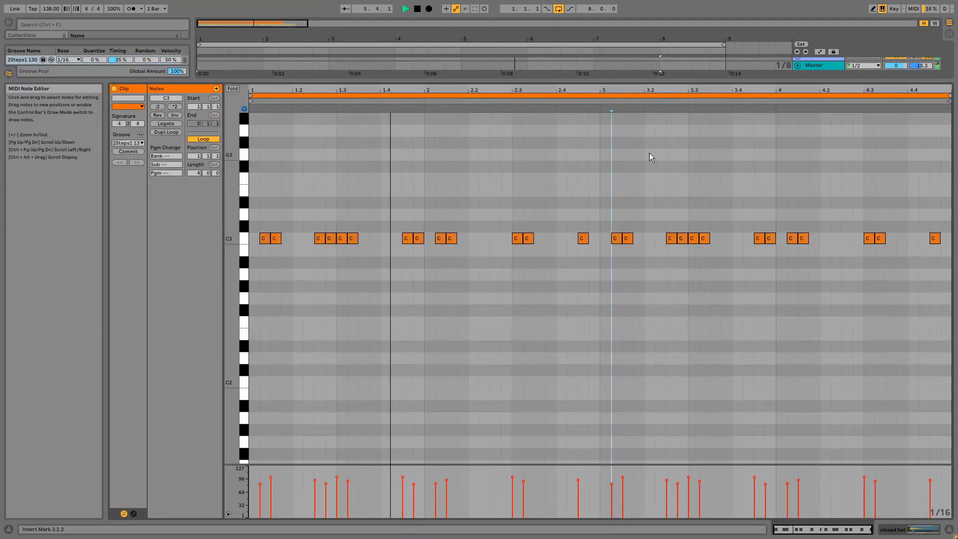
pyautogui.hotkey('shift', 'Tab')
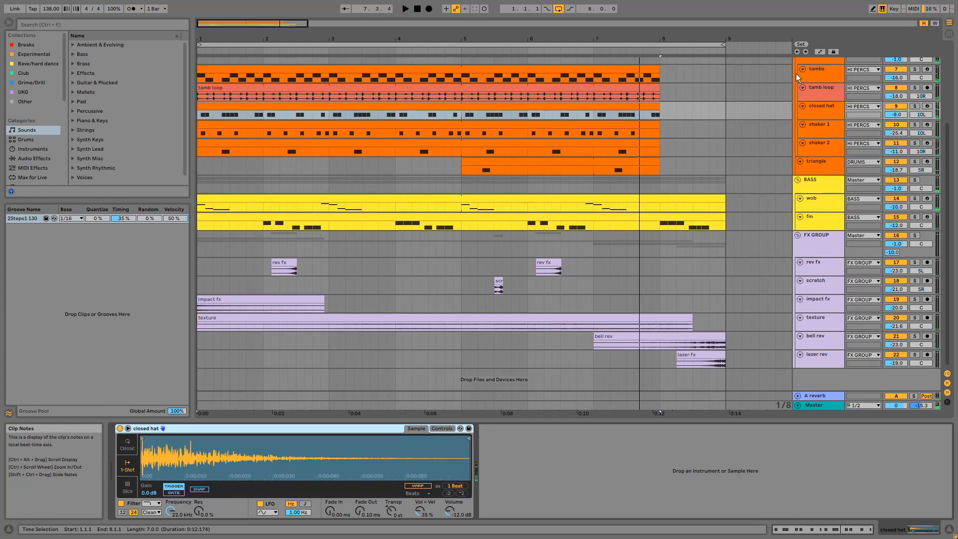
# Step: Audition the shaker 1 track in solo and open its MIDI clip in the note editor
pyautogui.click(915, 125)
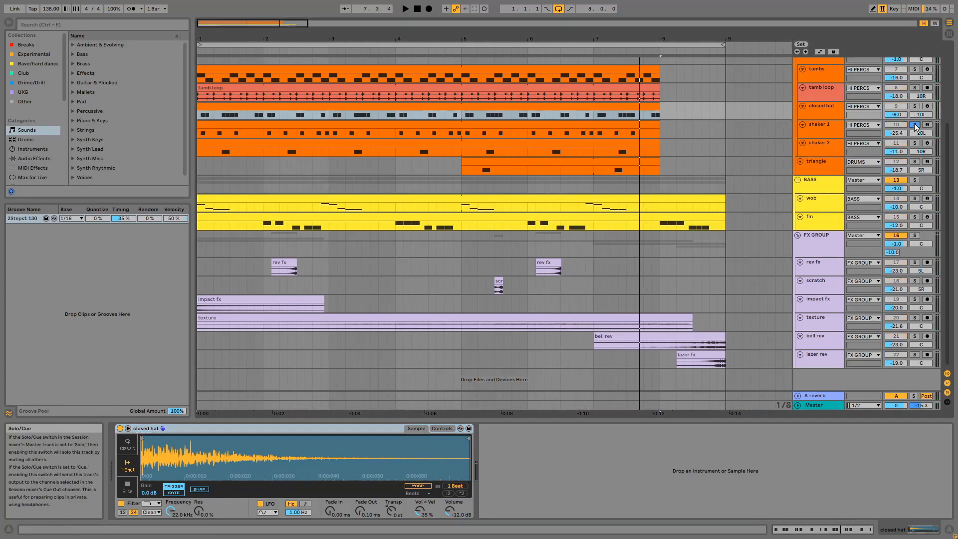
pyautogui.click(628, 126)
pyautogui.doubleClick(628, 126)
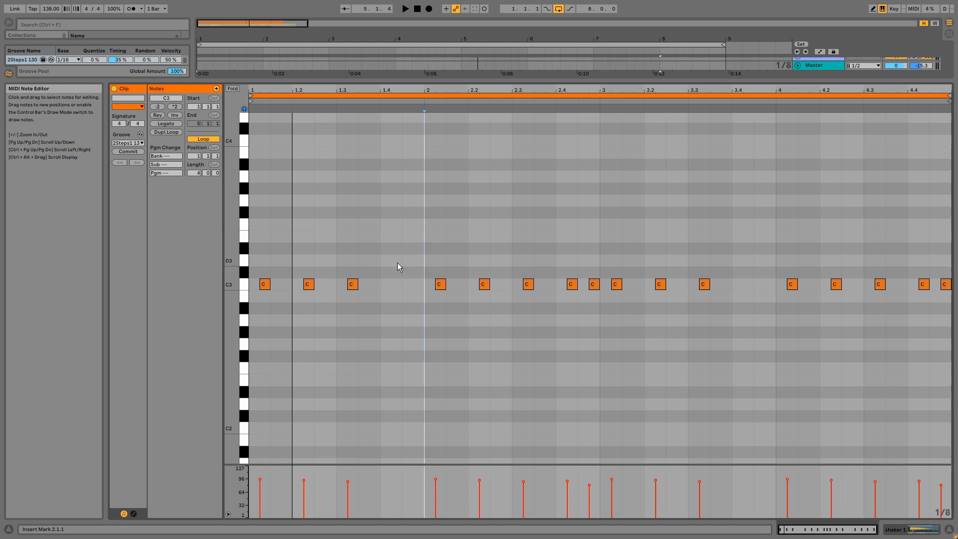
# Step: Switch the fixed grid in the shaker 1 clip to 1/16 and back to 1/8
pyautogui.rightClick(403, 223)
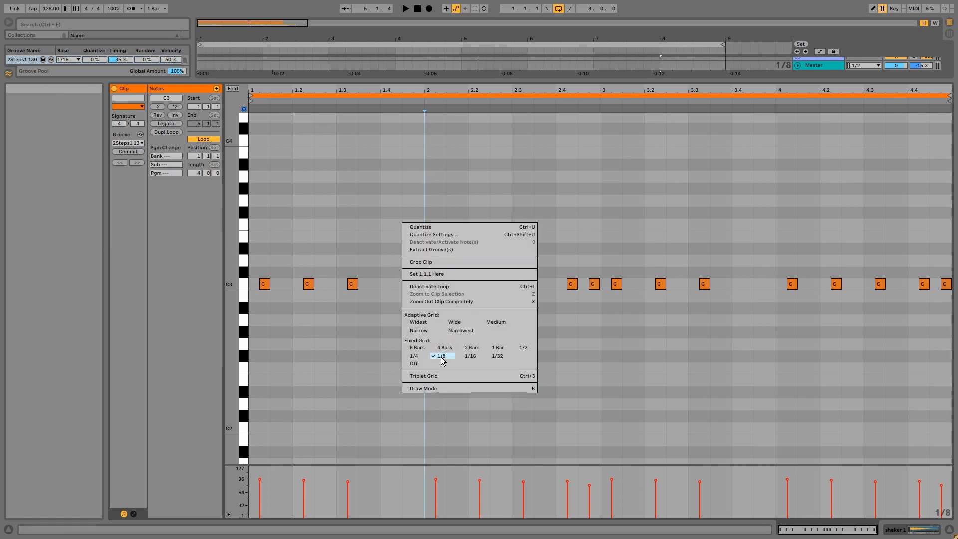
pyautogui.click(360, 358)
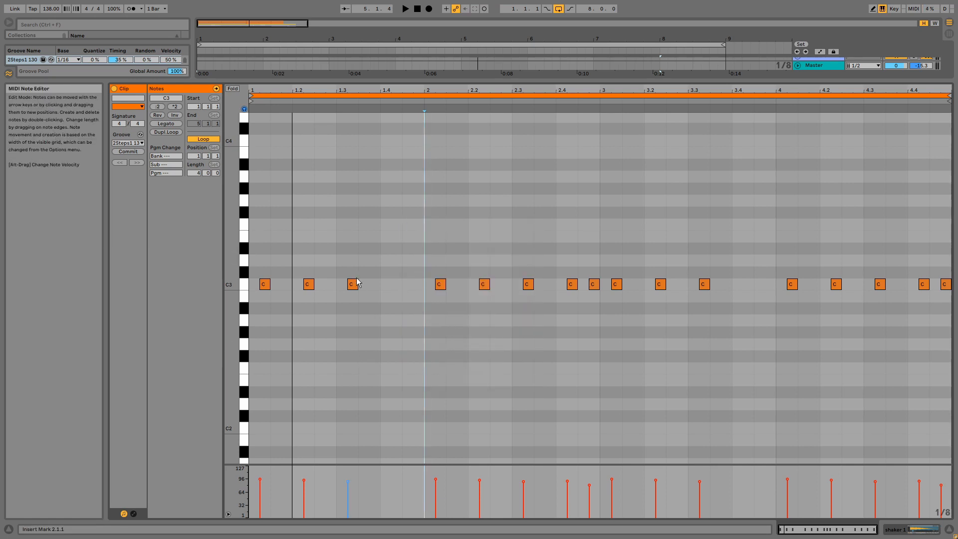
pyautogui.rightClick(352, 228)
pyautogui.click(419, 361)
pyautogui.rightClick(364, 239)
pyautogui.click(404, 372)
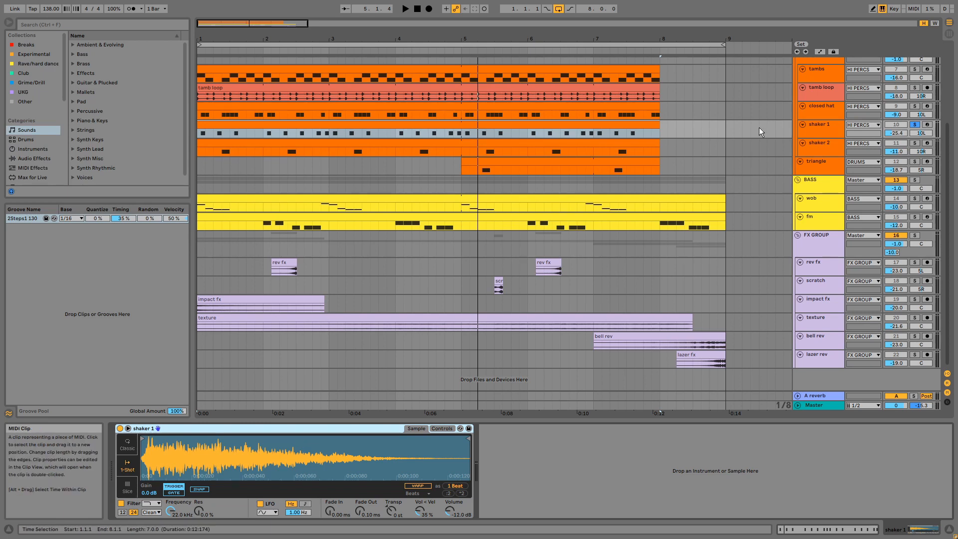
# Step: Release the solo on shaker 1 and play it together with the full mix
pyautogui.click(915, 124)
pyautogui.press('space')
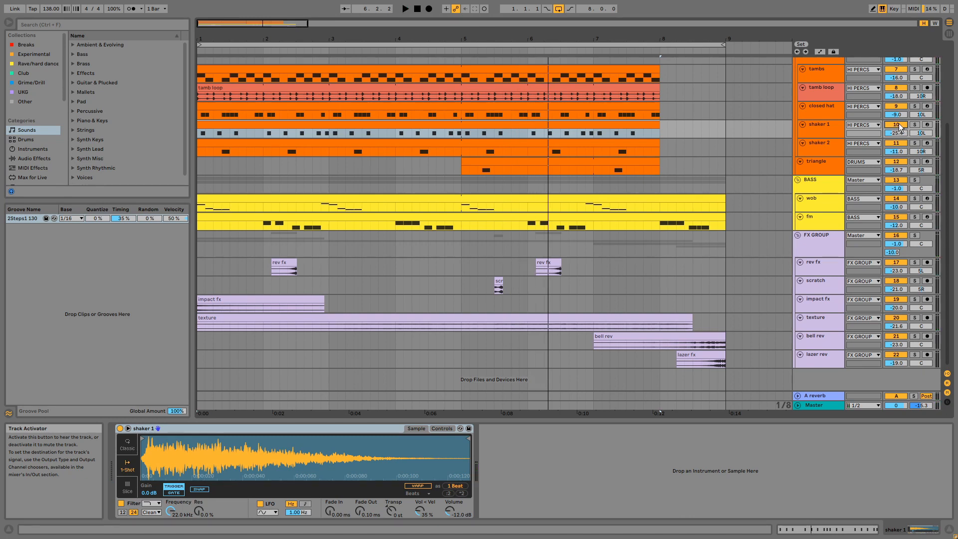
# Step: Audition the shaker 2 track in solo using its MIDI clip, and release the solo
pyautogui.click(915, 143)
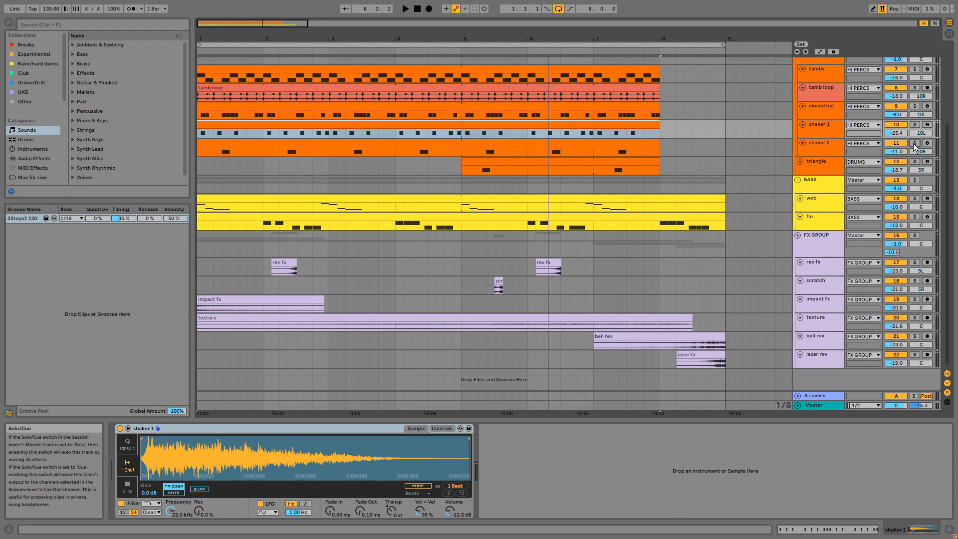
pyautogui.click(652, 142)
pyautogui.press('space')
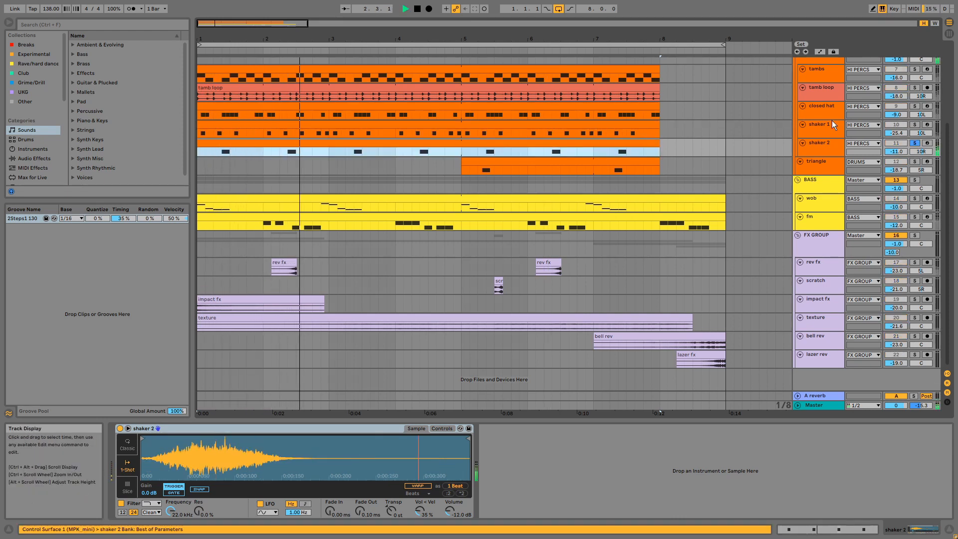
pyautogui.click(915, 143)
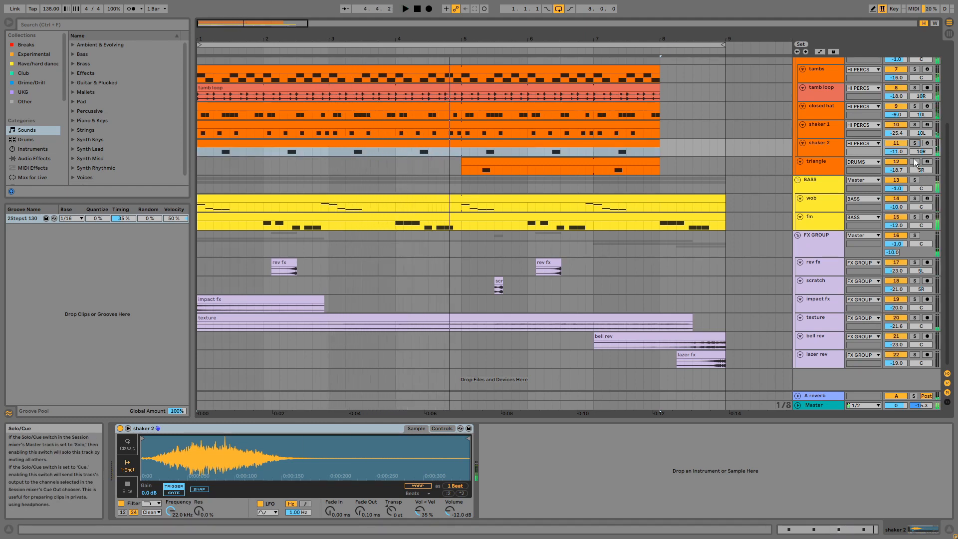
# Step: Solo the triangle track and play it from the start of its clip at bar 5
pyautogui.click(915, 162)
pyautogui.click(580, 163)
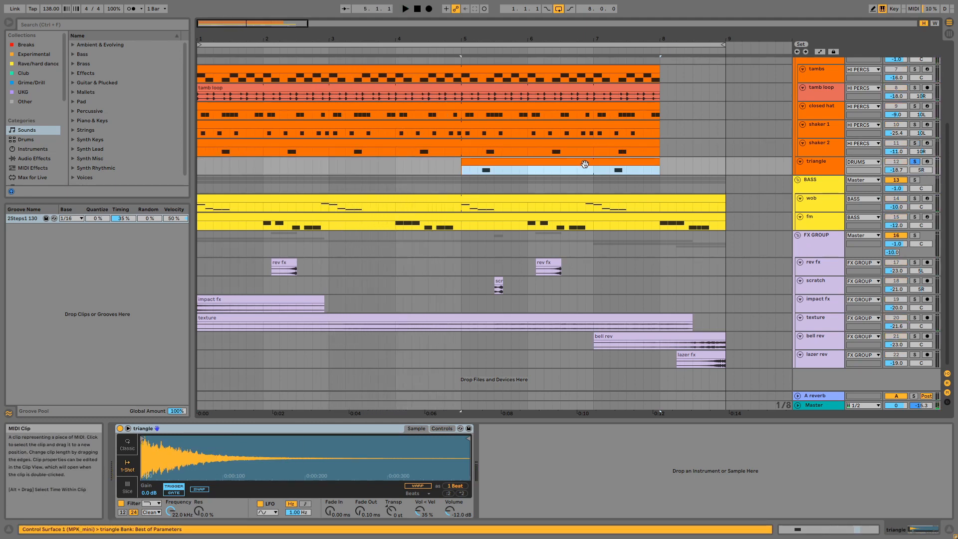
pyautogui.press('space')
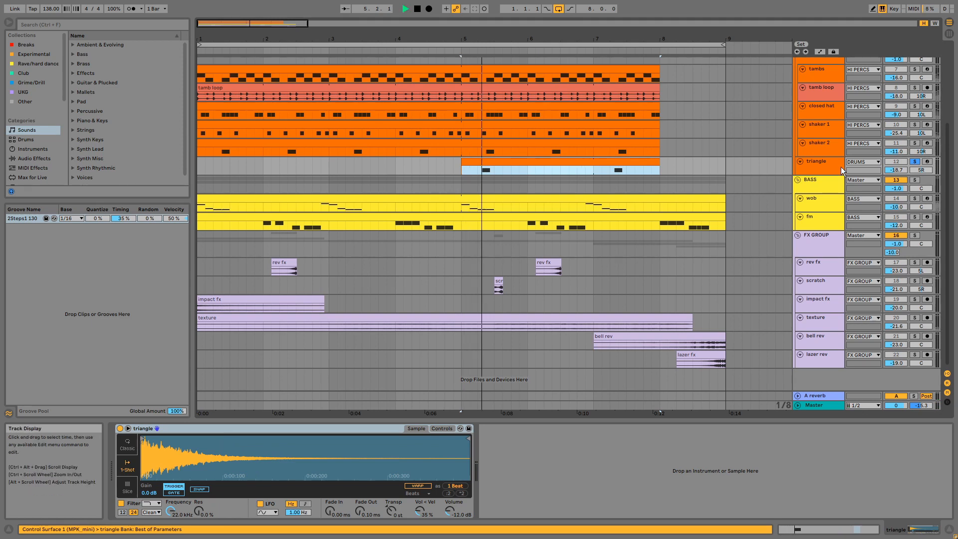
# Step: Release the solo on the triangle track and hear it in the full mix before stopping playback
pyautogui.click(915, 162)
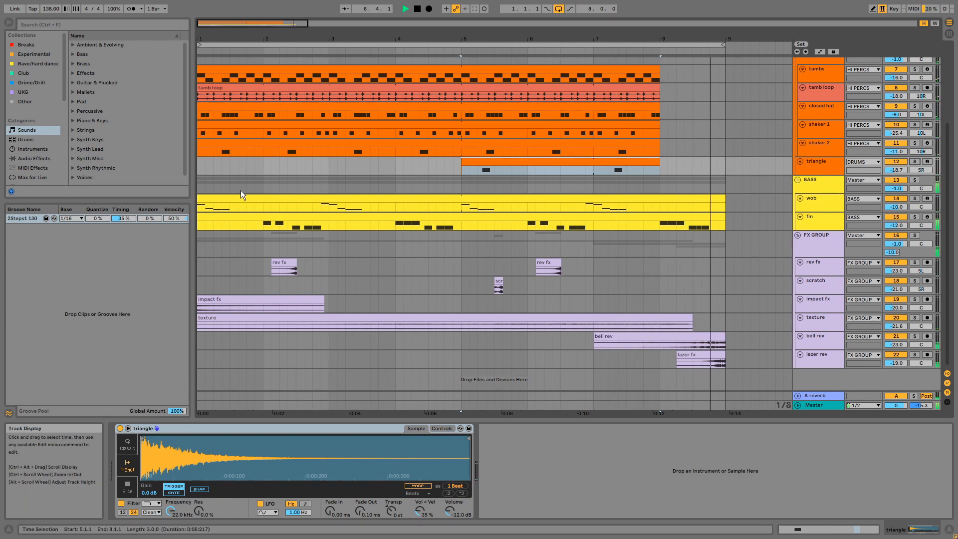
pyautogui.press('space')
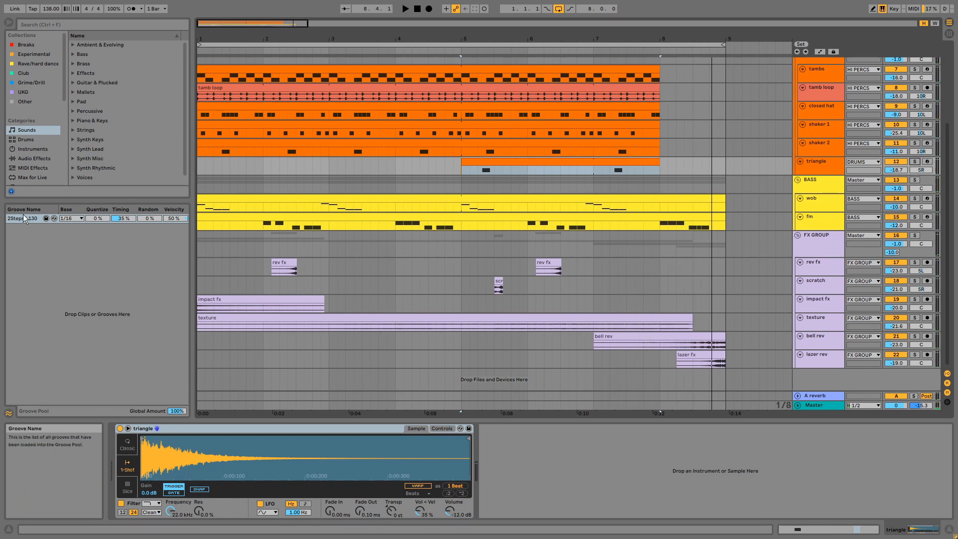
# Step: Select the clips from clap to triangle, play them with the 2Steps1 130 groove's Timing set to 0%, and undo that change
pyautogui.scroll(5, 692, 275)
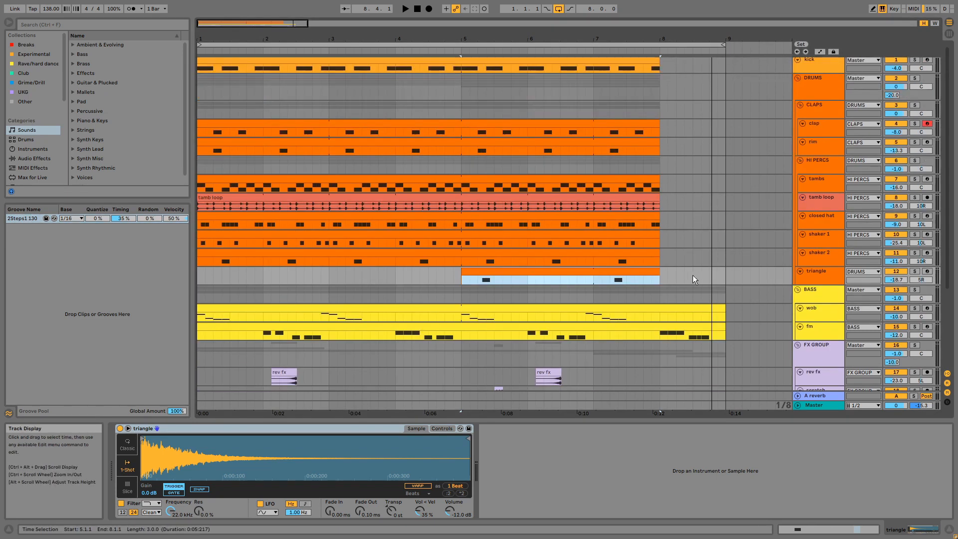
pyautogui.moveTo(693, 274); pyautogui.dragTo(196, 132)
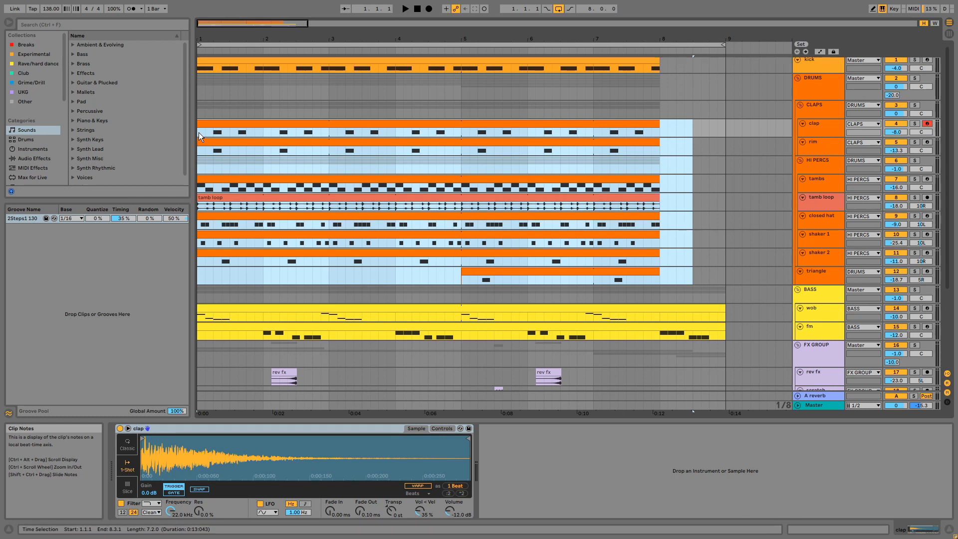
pyautogui.press('space')
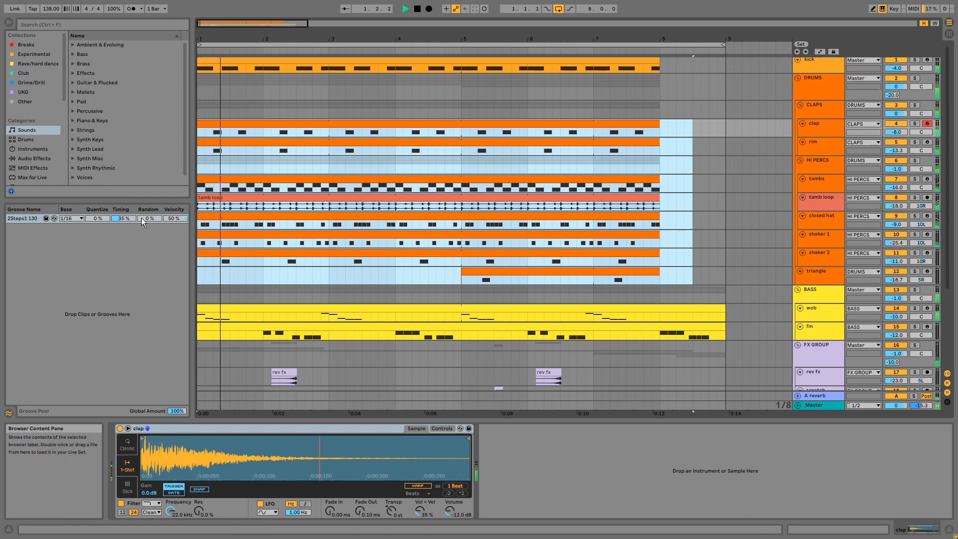
pyautogui.click(128, 220)
pyautogui.press('Delete')
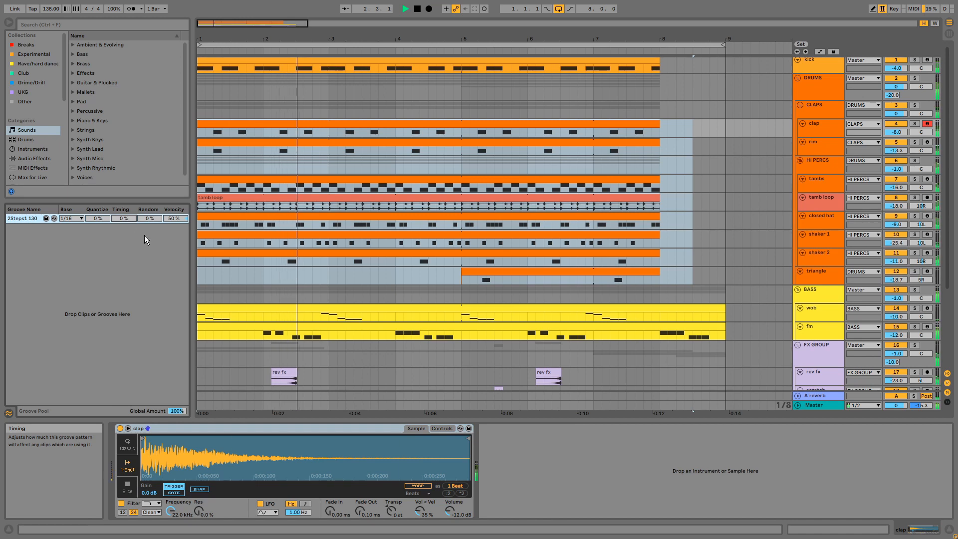
pyautogui.hotkey('ctrl', 'z')
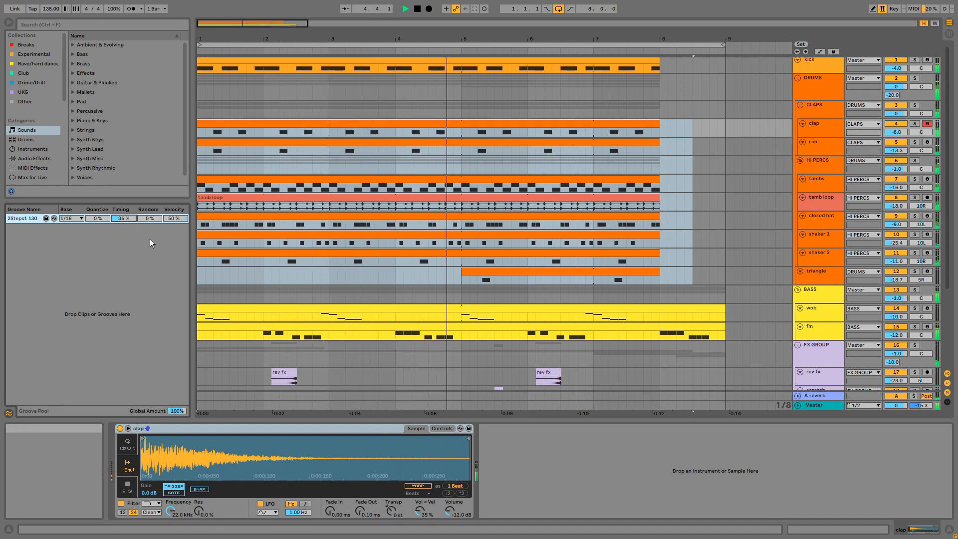
# Step: Examine the Saturator and Drum Buss devices on the DRUMS group
pyautogui.click(819, 83)
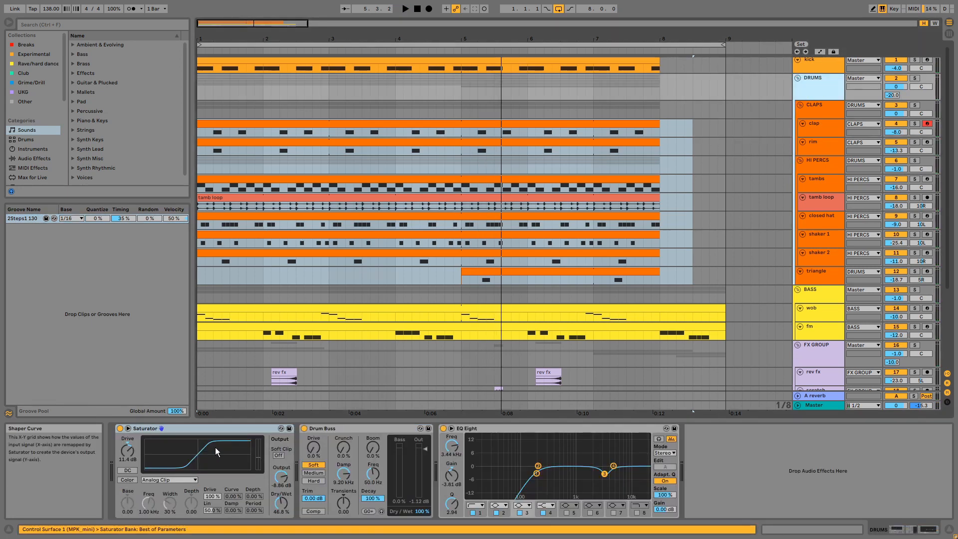
pyautogui.click(235, 426)
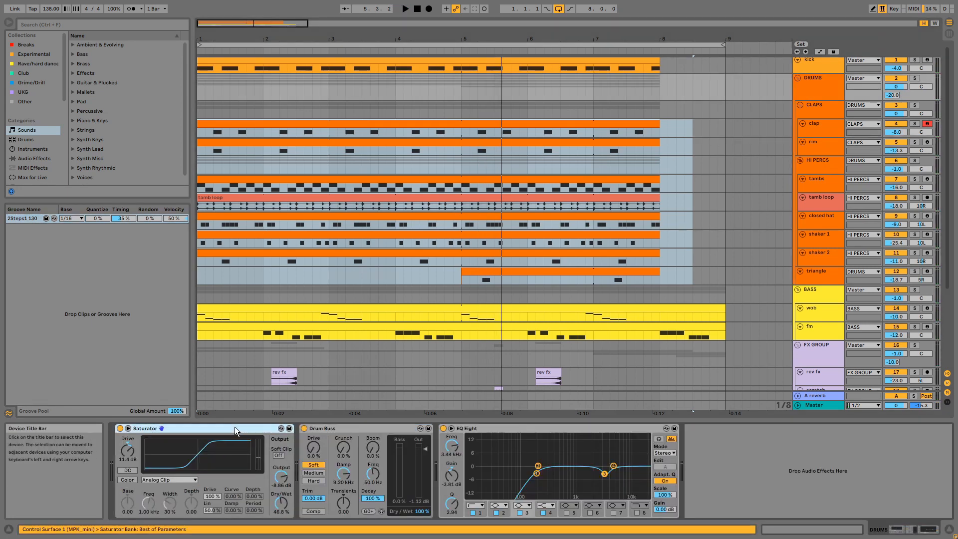
pyautogui.click(364, 428)
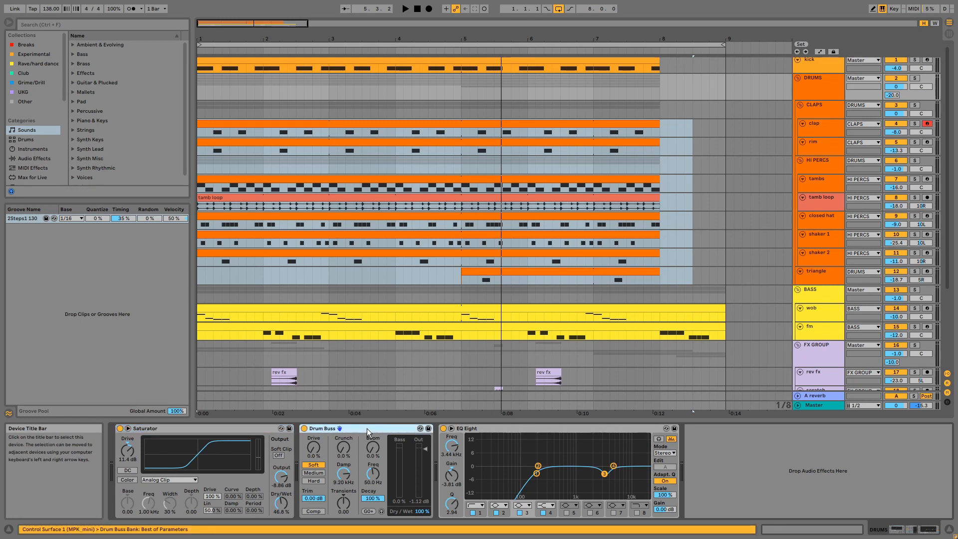
# Step: Solo the DRUMS group, play it while bypassing Drum Buss and Saturator, and undo both bypasses
pyautogui.click(915, 78)
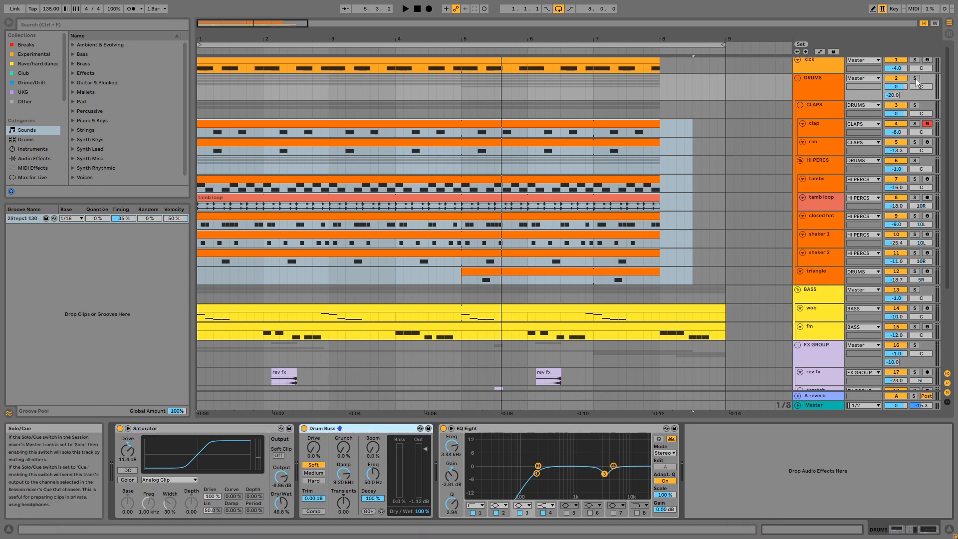
pyautogui.press('space')
pyautogui.click(304, 429)
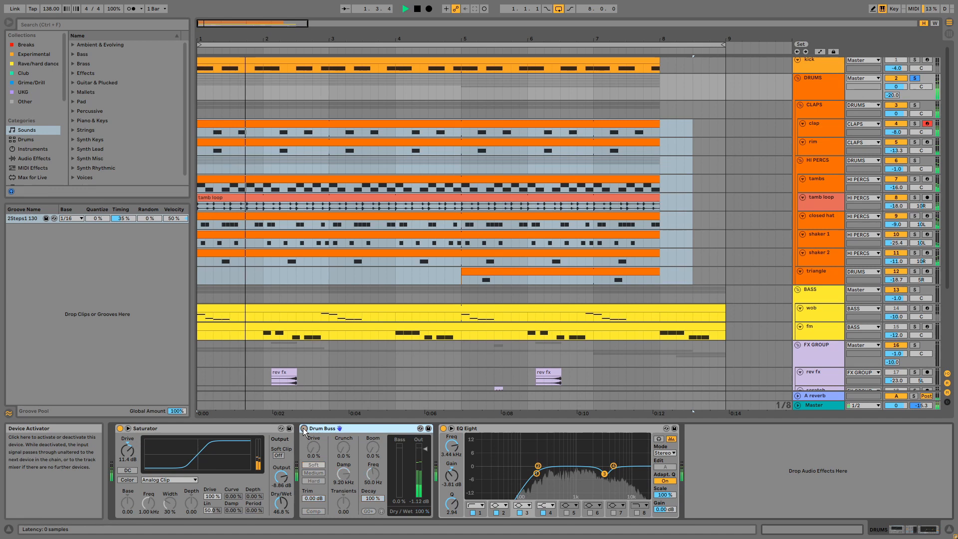
pyautogui.click(120, 428)
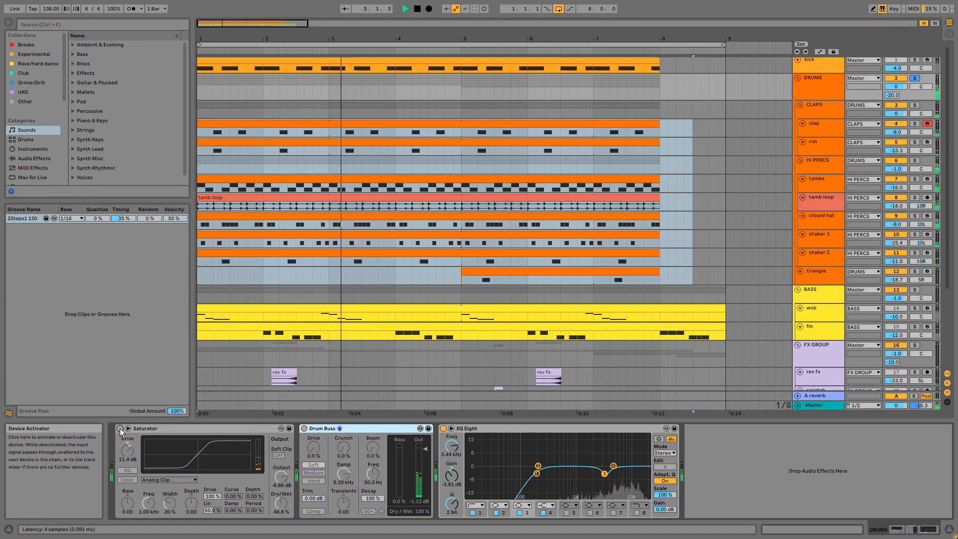
pyautogui.hotkey('ctrl', 'z')
pyautogui.hotkey('ctrl', 'z')
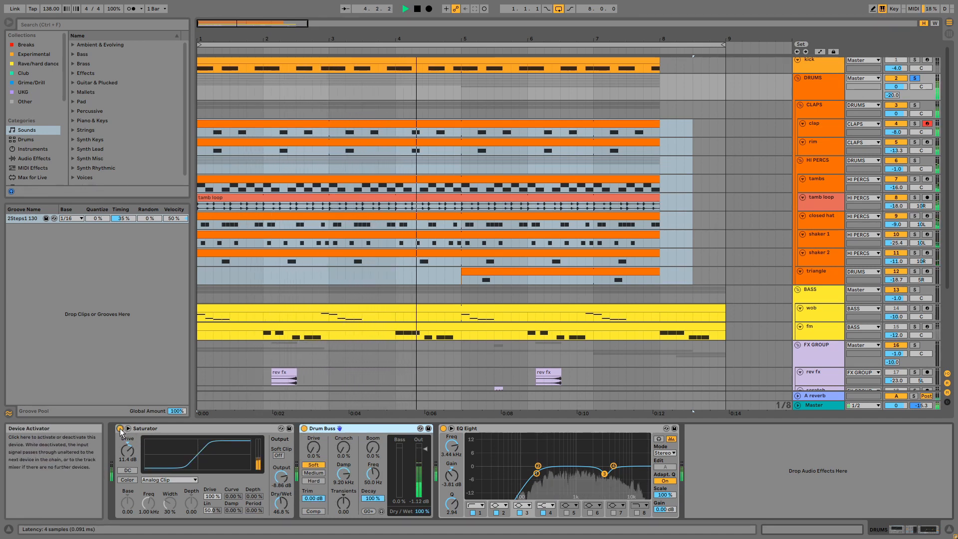
# Step: Inspect the DRUMS group's EQ Eight and the Basement reverb on the A reverb return track
pyautogui.click(580, 429)
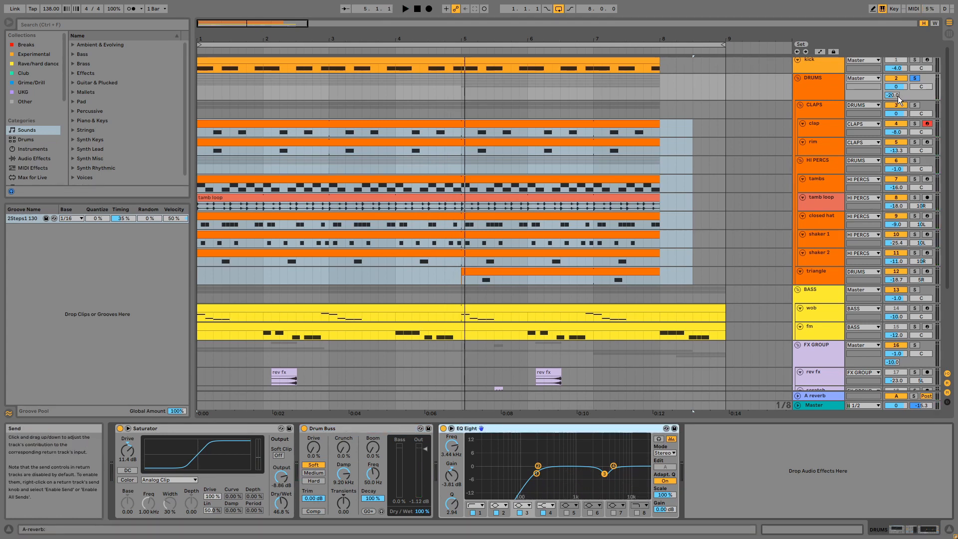
pyautogui.click(837, 398)
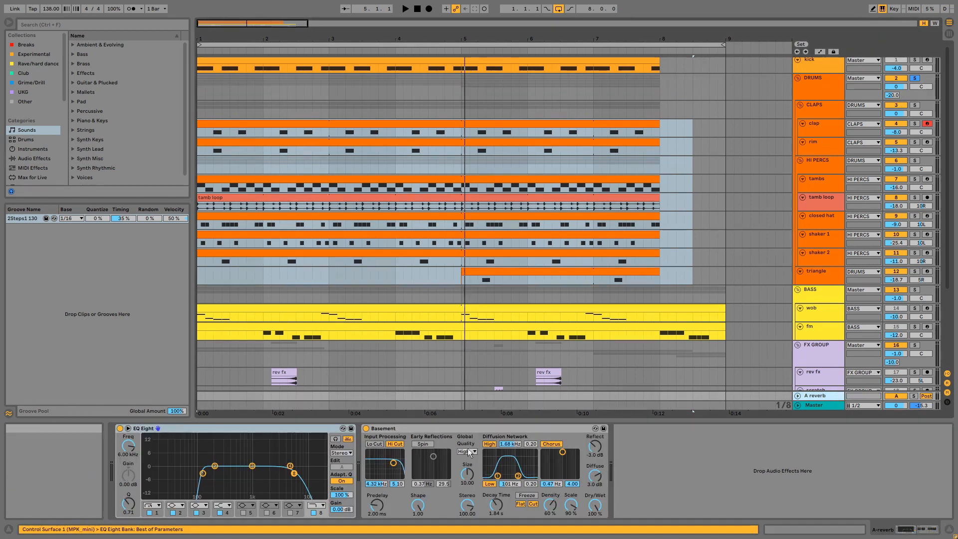
pyautogui.click(460, 431)
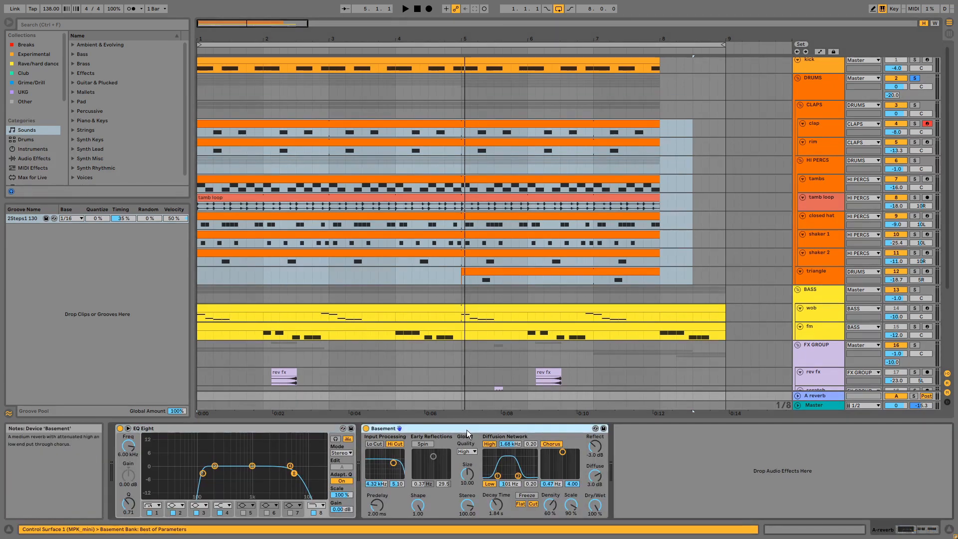
# Step: Solo the BASS group and play its wob and fm tracks together from bar 1
pyautogui.click(915, 290)
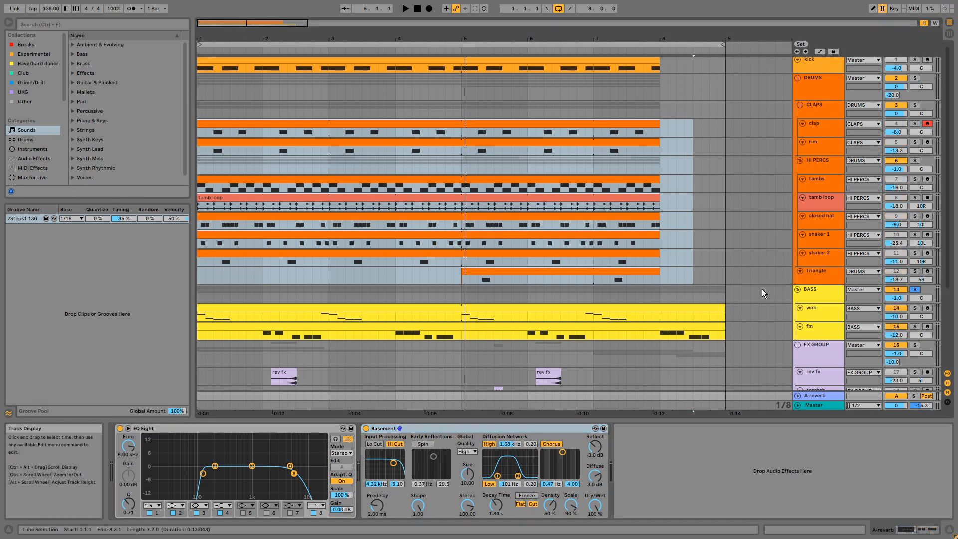
pyautogui.click(690, 310)
pyautogui.press('space')
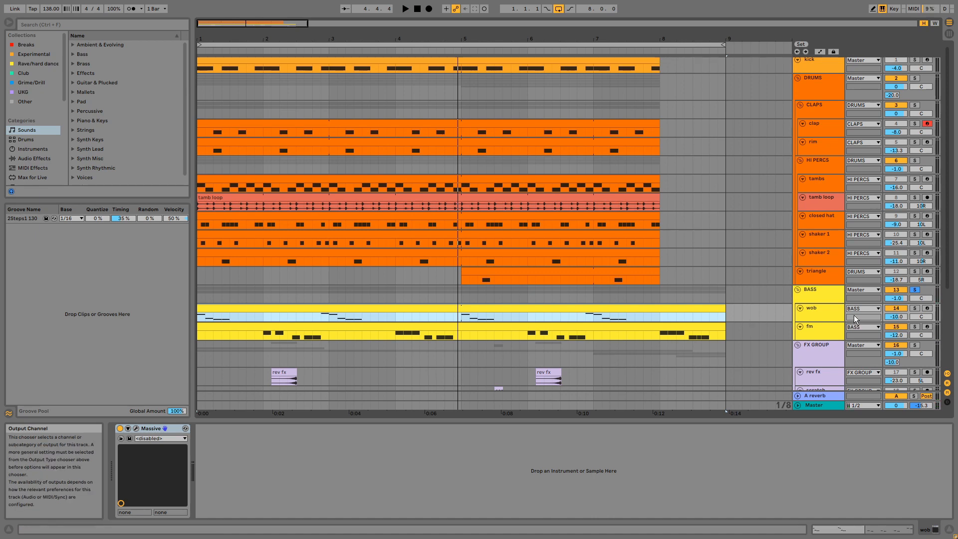
# Step: Solo the wob track and play it with its MIDI clip open
pyautogui.click(915, 308)
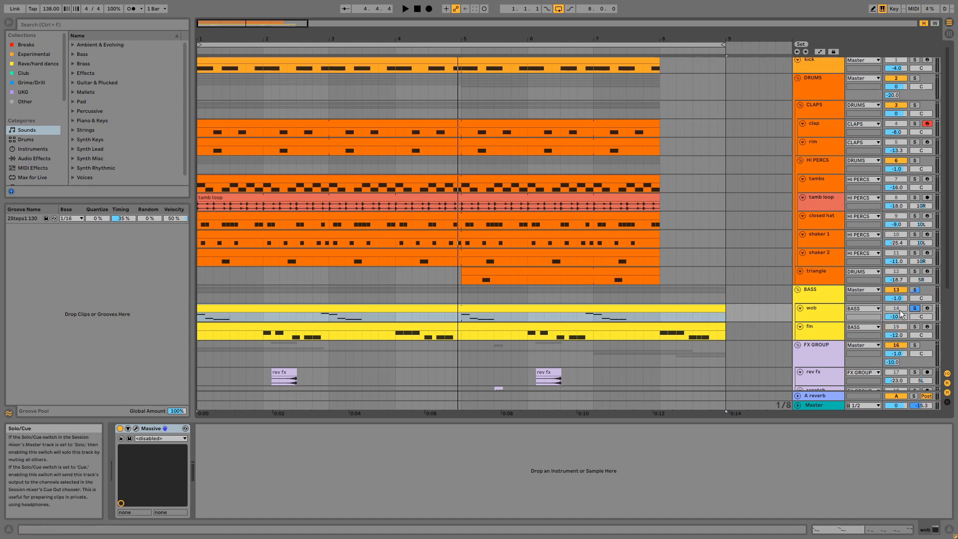
pyautogui.doubleClick(707, 306)
pyautogui.press('space')
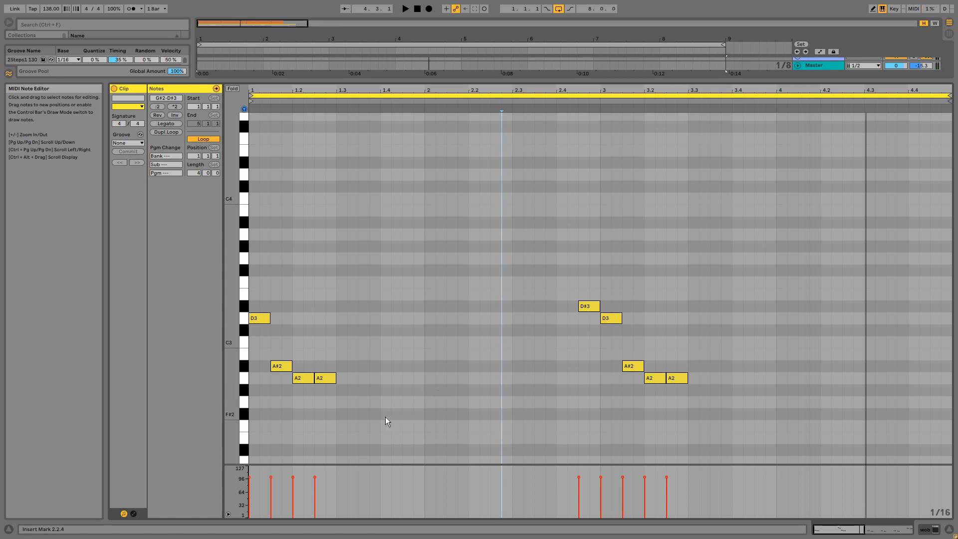
# Step: Examine the wob clip's notes by selecting the A#2 and A2 notes in bar 1 and the D#3 and D3 notes around bar 3
pyautogui.moveTo(367, 406); pyautogui.dragTo(342, 393)
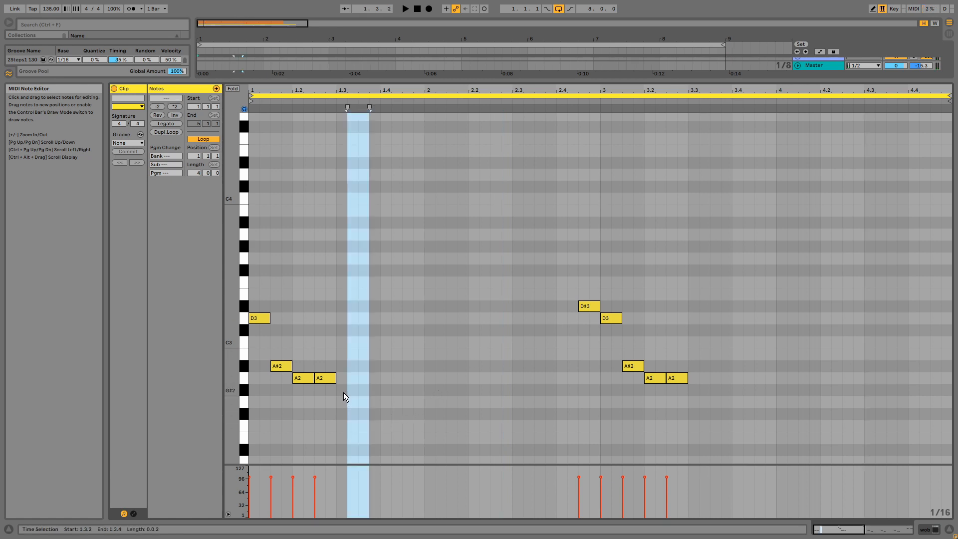
pyautogui.click(342, 394)
pyautogui.moveTo(342, 394); pyautogui.dragTo(270, 367)
pyautogui.click(633, 326)
pyautogui.moveTo(633, 325); pyautogui.dragTo(585, 283)
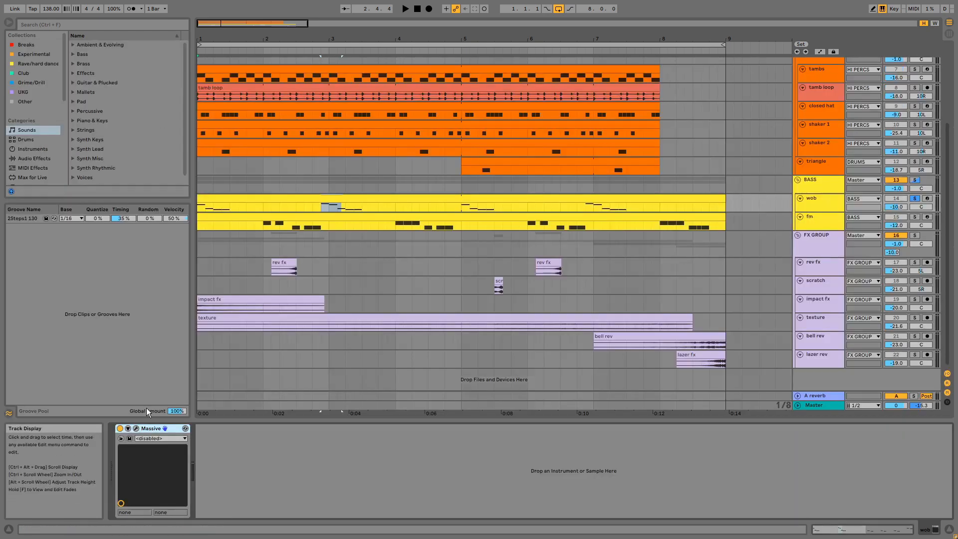
# Step: Open the wob track's Massive synth, examine its LFO 5, envelope 4, oscillator and voicing settings, and close it
pyautogui.click(136, 429)
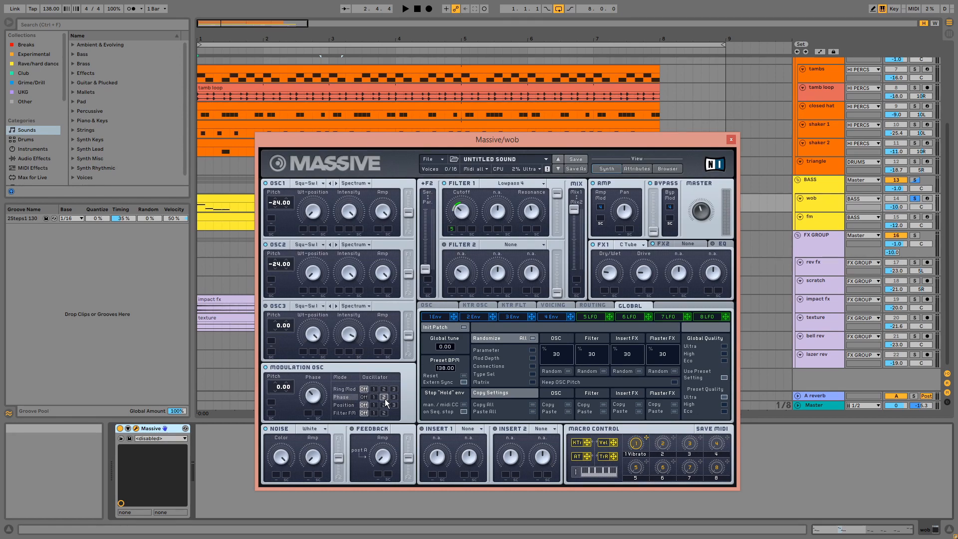
pyautogui.press('space')
pyautogui.click(596, 318)
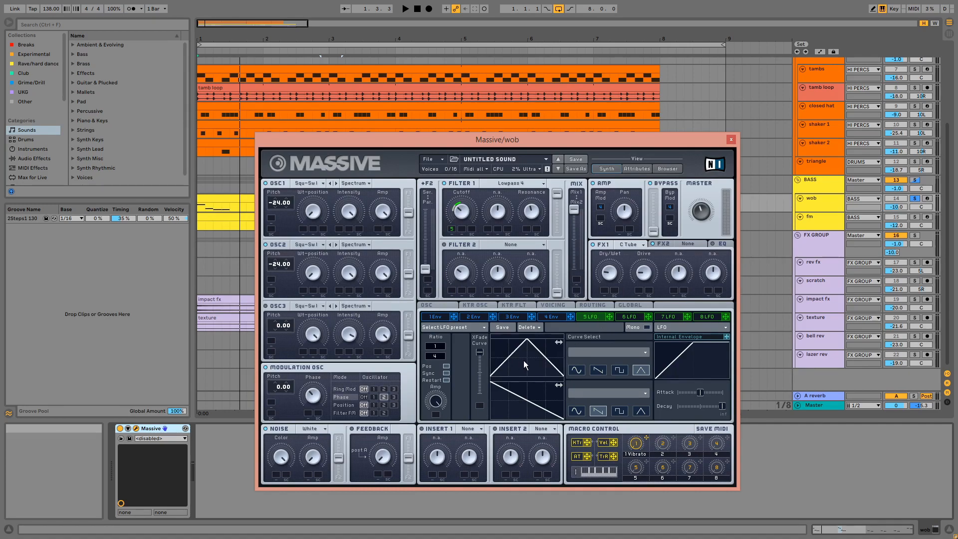
pyautogui.click(558, 315)
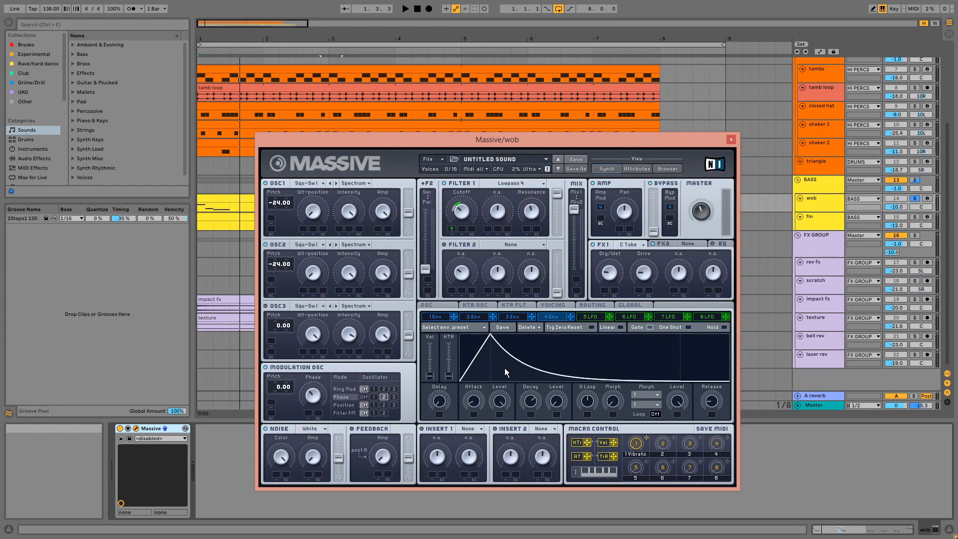
pyautogui.click(445, 306)
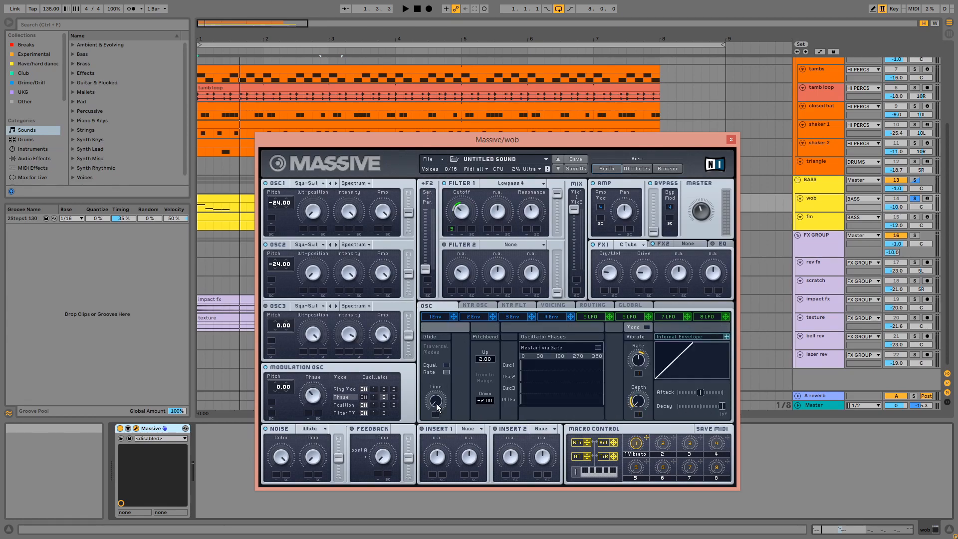
pyautogui.click(558, 305)
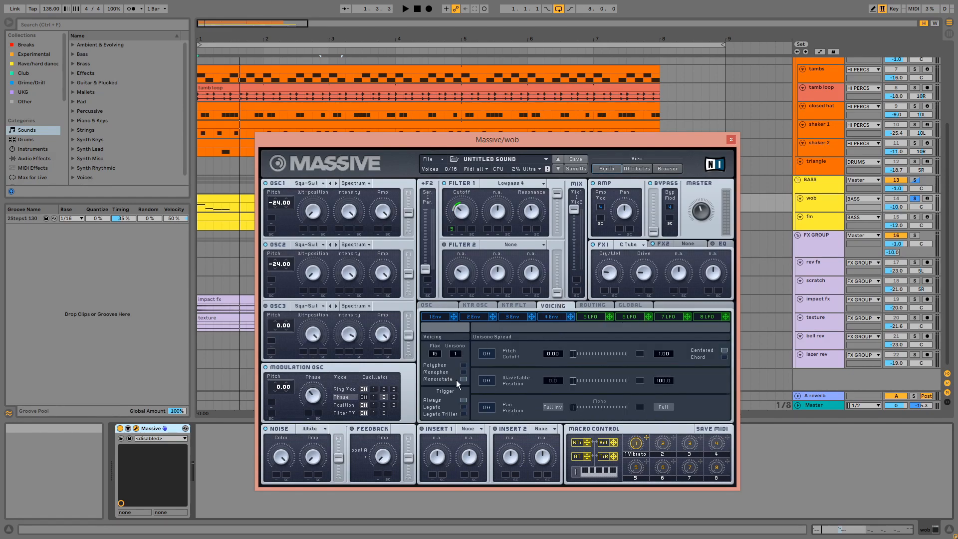
pyautogui.click(731, 139)
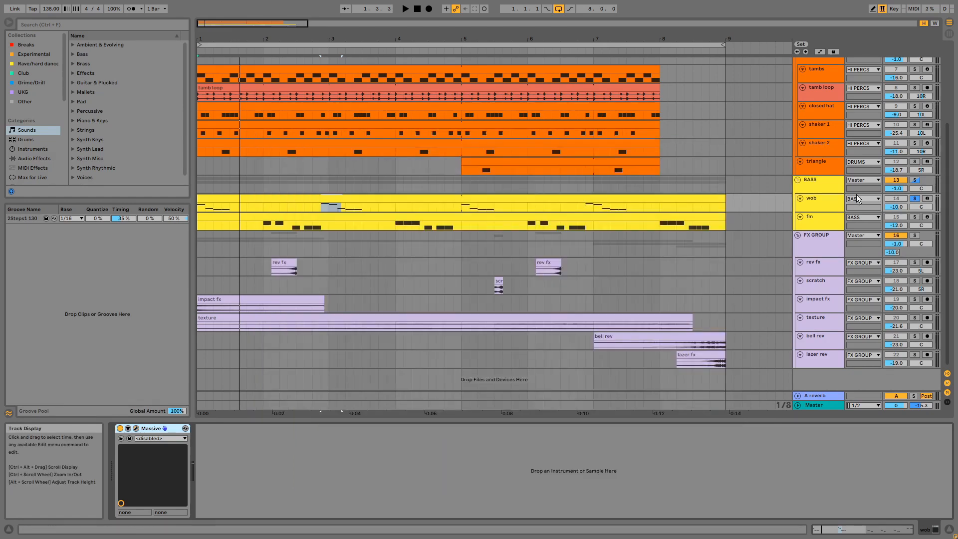
# Step: Solo the fm track and play its MIDI clip from around bar 2
pyautogui.click(914, 218)
pyautogui.doubleClick(703, 218)
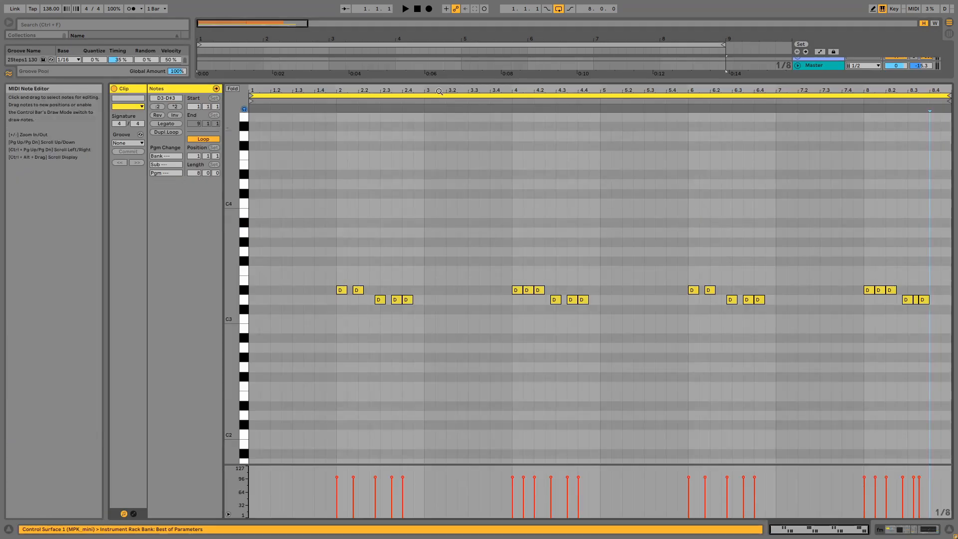
pyautogui.click(325, 104)
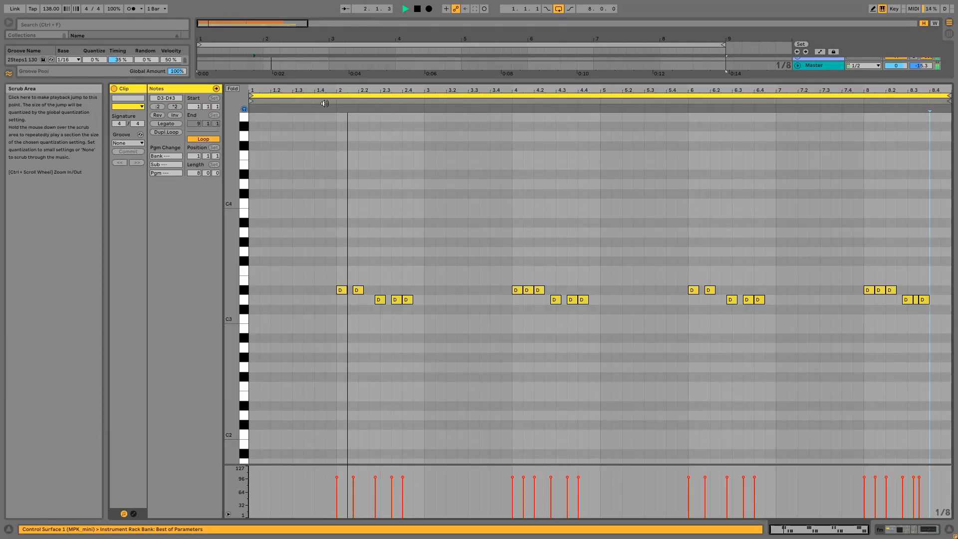
pyautogui.click(327, 104)
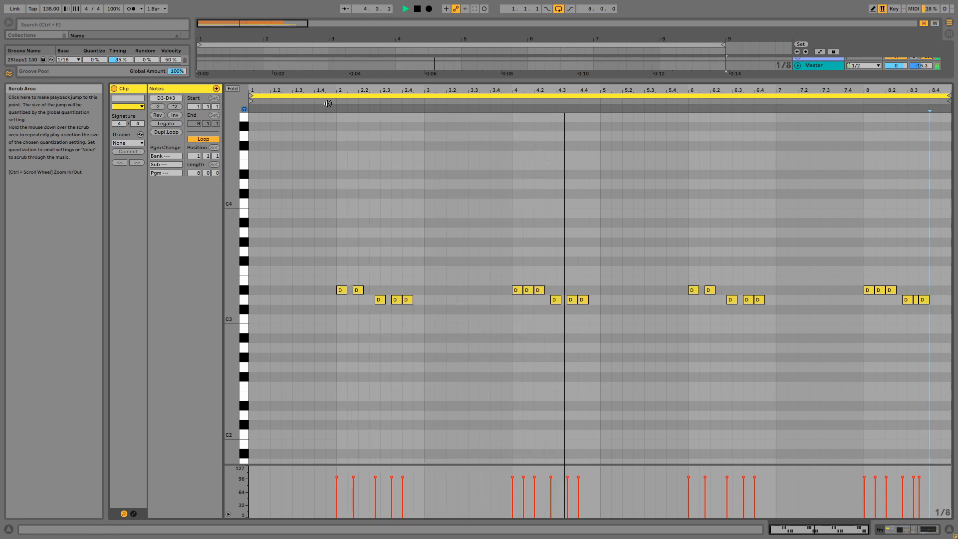
# Step: Show the fm track's devices, stop playback, and open the Serum synth in its Instrument Rack
pyautogui.hotkey('shift', 'Tab')
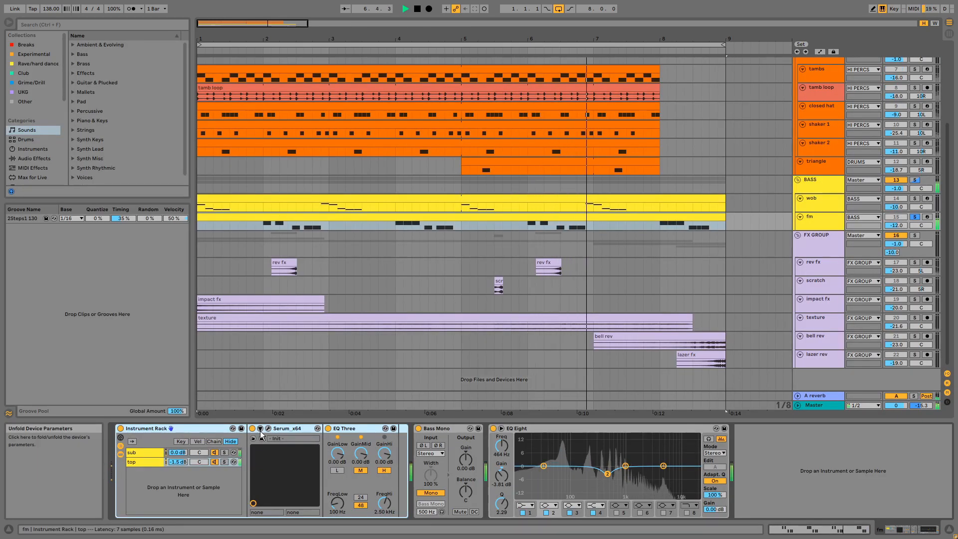
pyautogui.press('space')
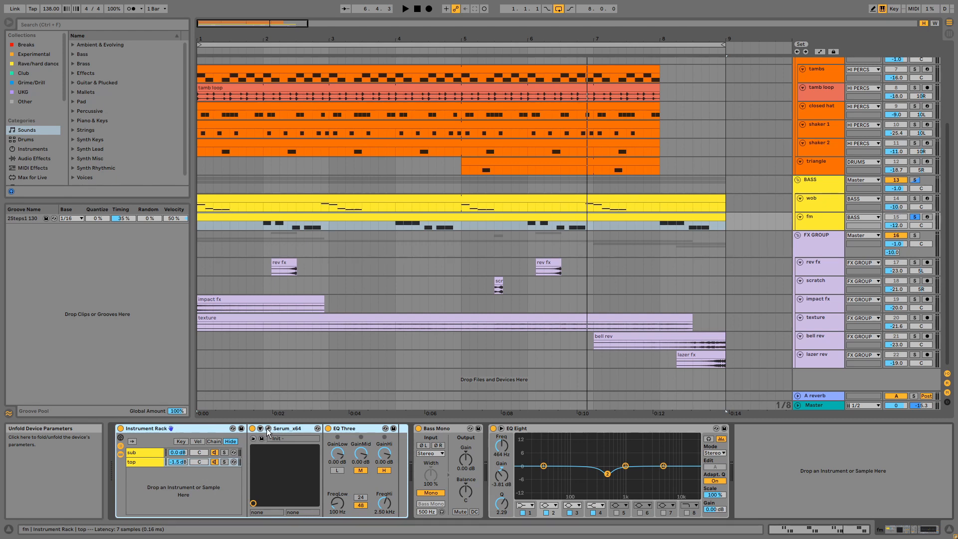
pyautogui.click(268, 429)
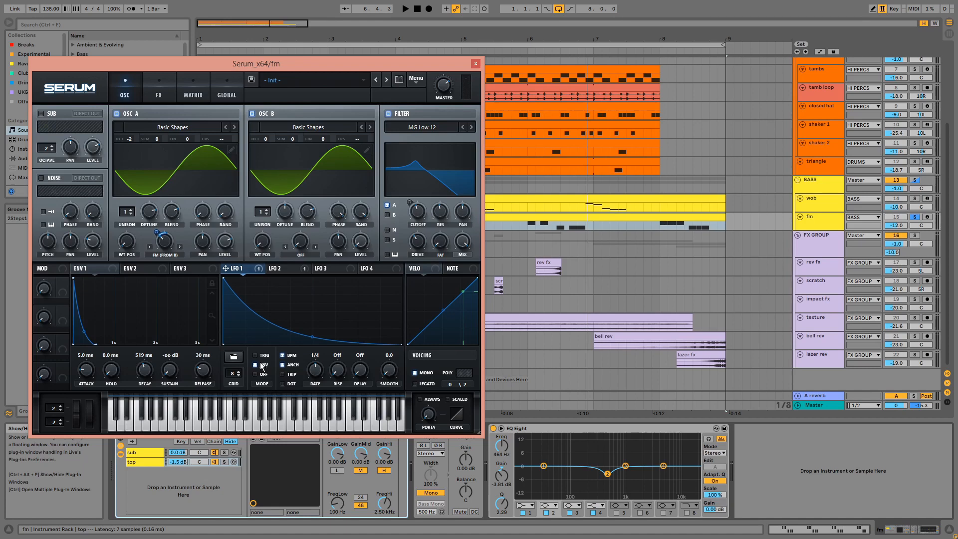
# Step: Place the insert marker at bar 6 on the fm track and audition the bass with its Serum synth open
pyautogui.click(526, 227)
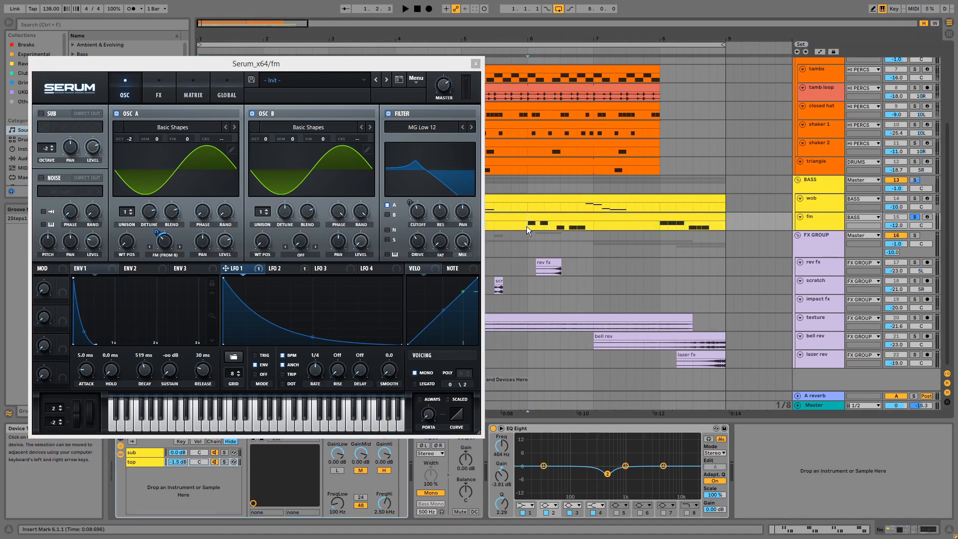
pyautogui.press('space')
pyautogui.press('space')
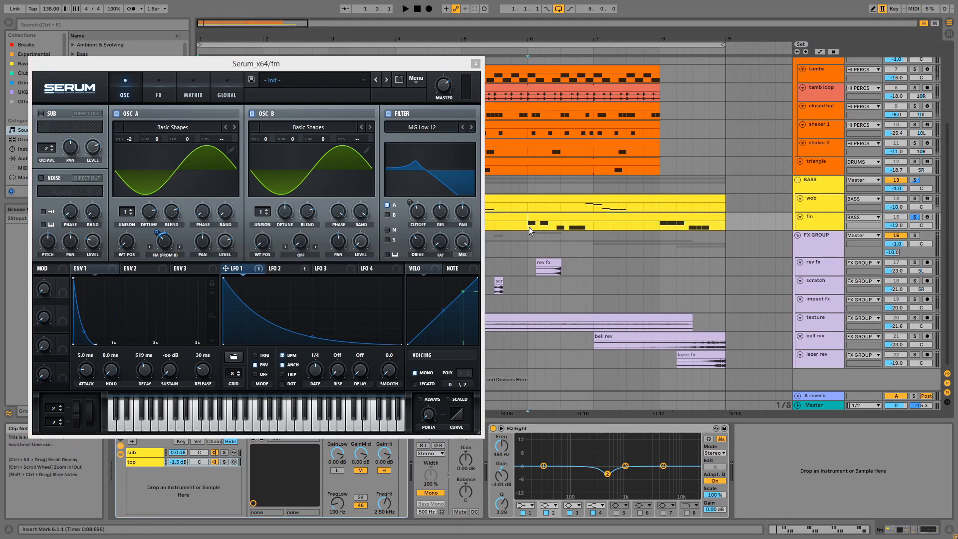
pyautogui.press('space')
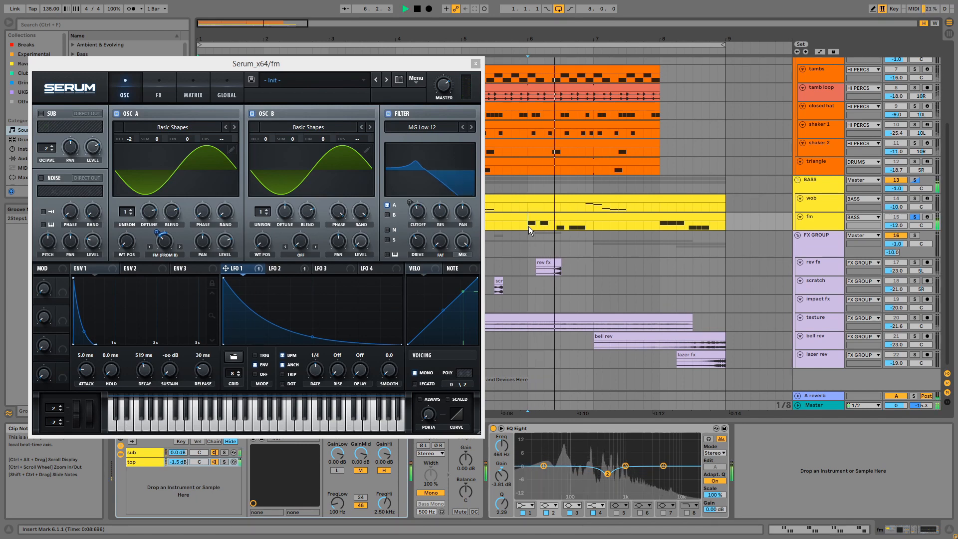
pyautogui.press('space')
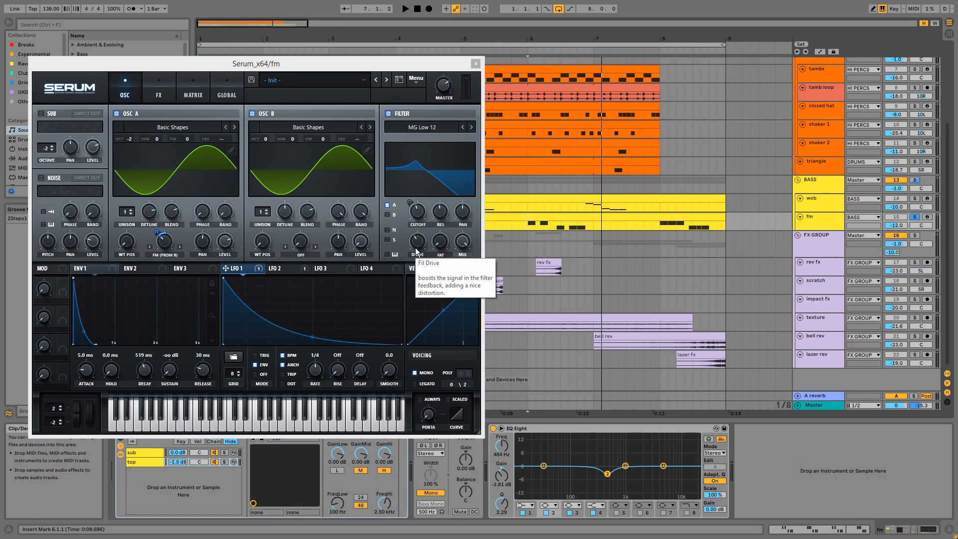
# Step: Examine the top chain's Serum LFO 2 during playback and its FX page, closing the synth when finished
pyautogui.click(293, 269)
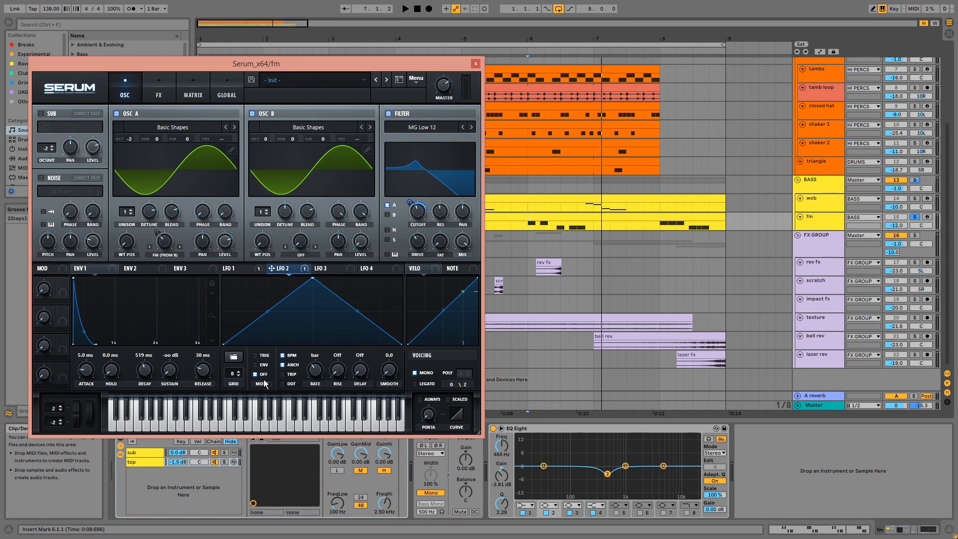
pyautogui.press('space')
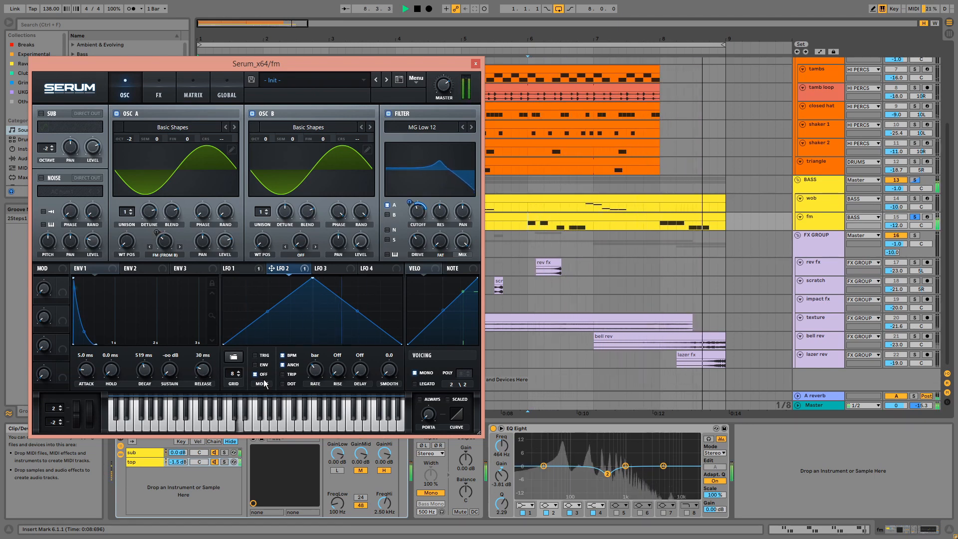
pyautogui.press('space')
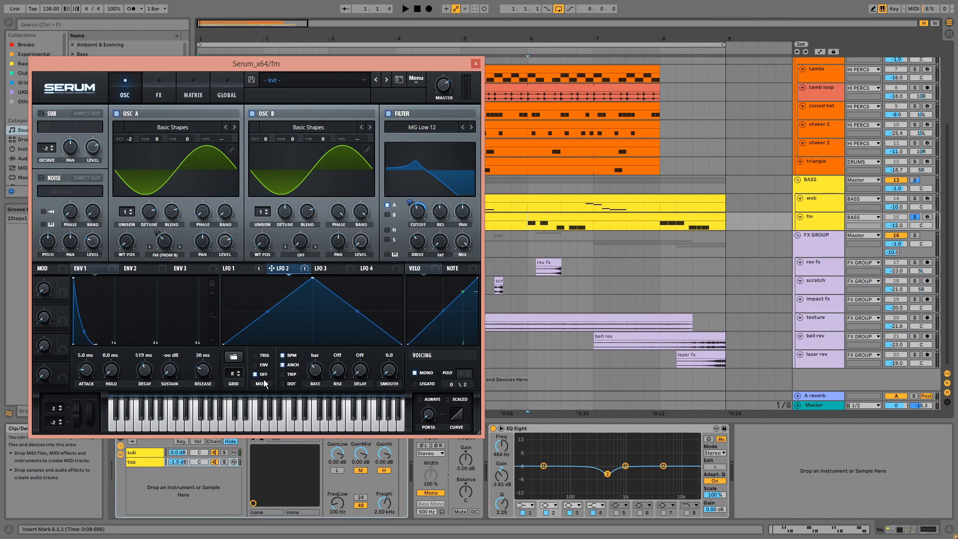
pyautogui.click(160, 94)
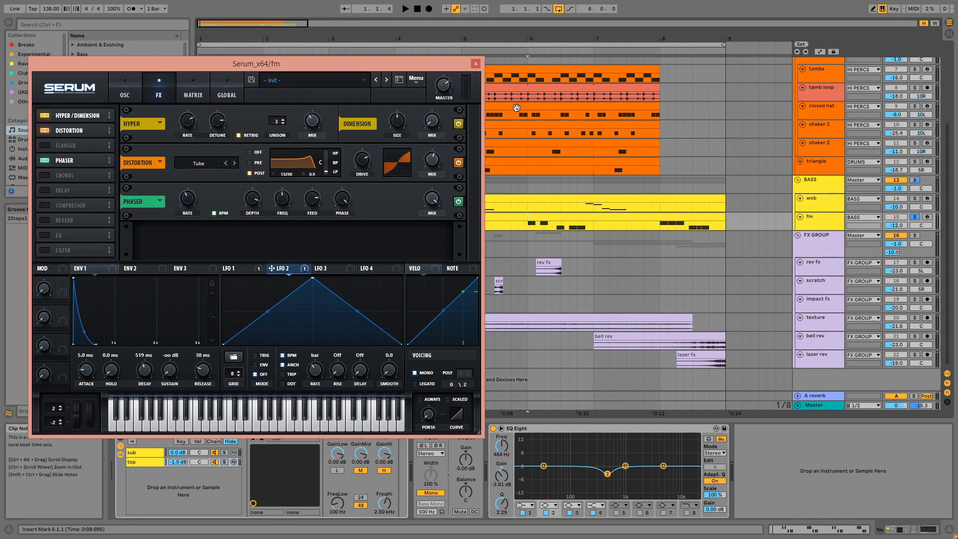
pyautogui.click(476, 63)
# Step: Open the sub chain's Serum synth, examine its oscillator and FX pages, and close it
pyautogui.click(154, 455)
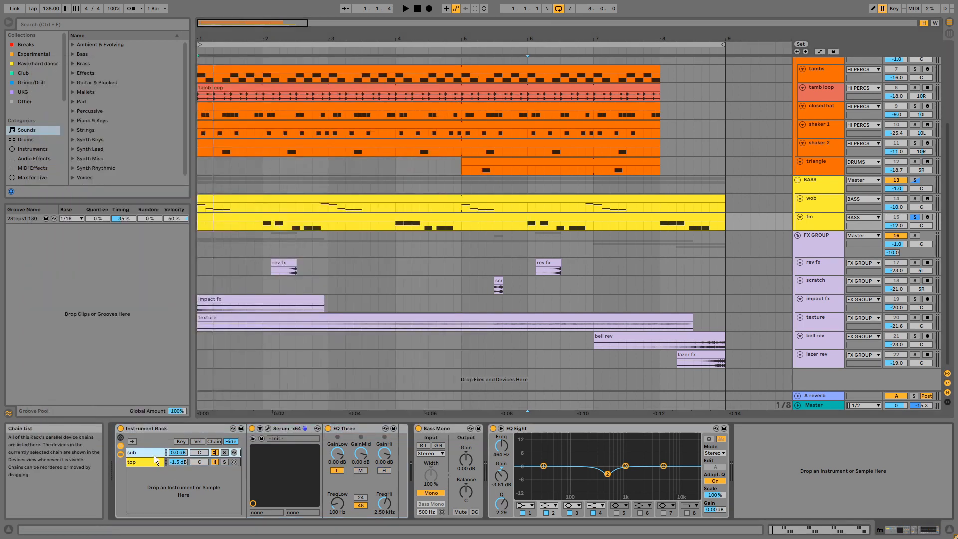
pyautogui.click(270, 428)
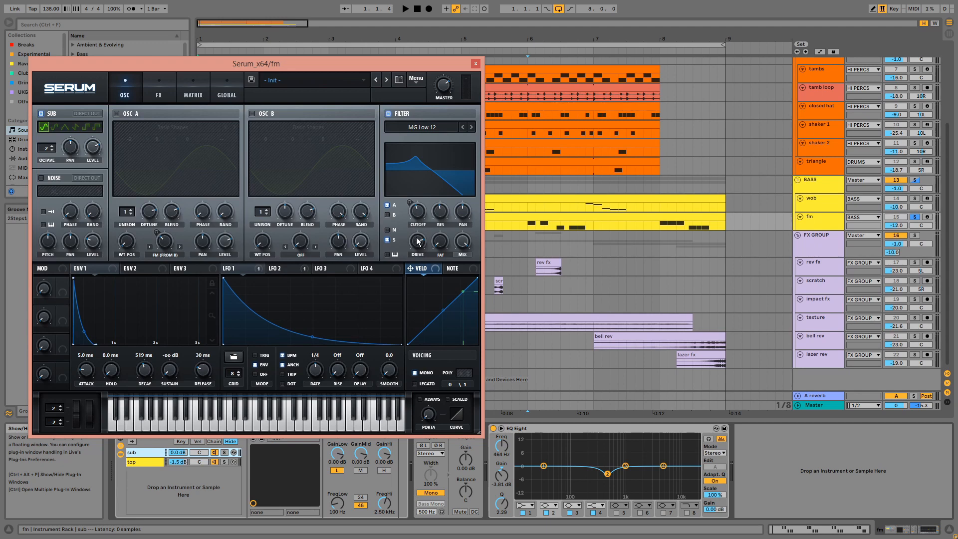
pyautogui.click(168, 99)
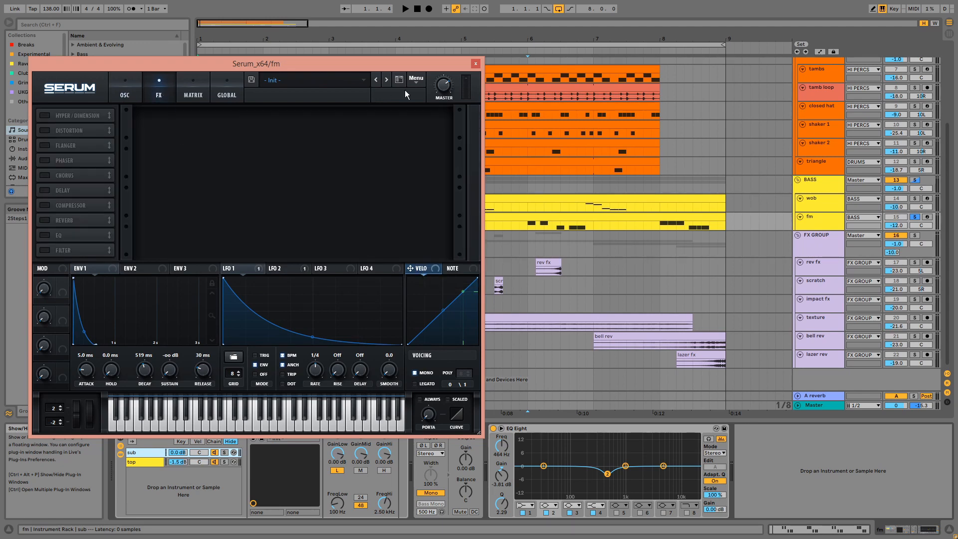
pyautogui.click(476, 63)
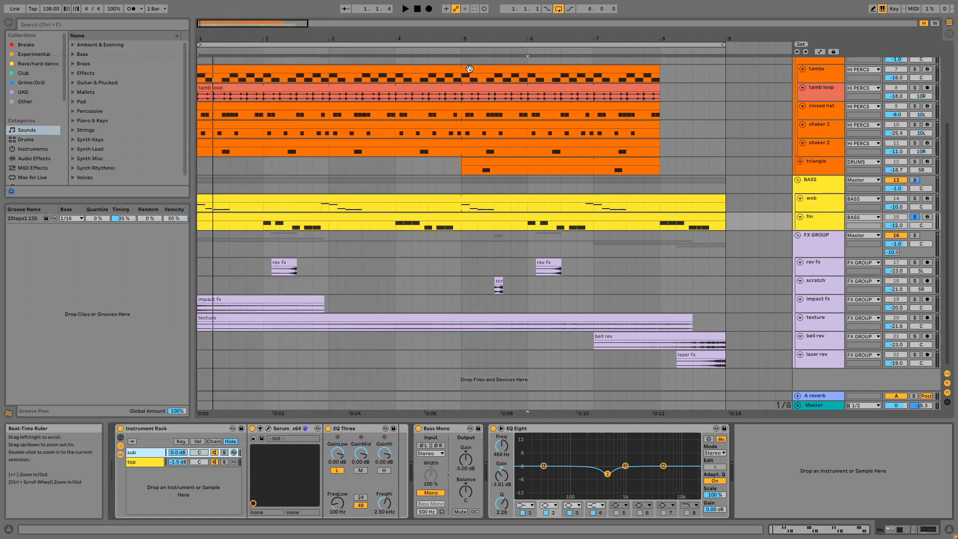
# Step: Examine the fm track's EQ Three, Bass Mono and EQ Eight devices
pyautogui.click(357, 429)
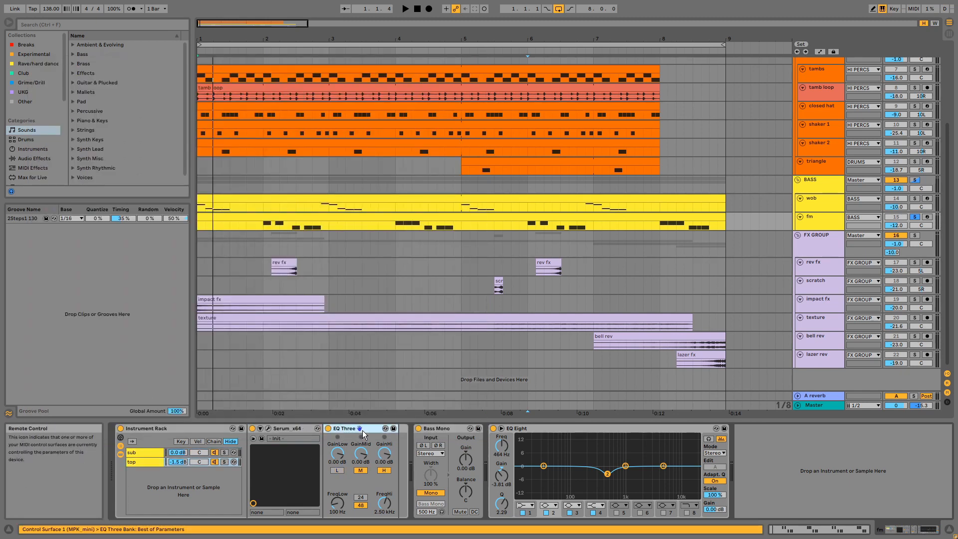
pyautogui.click(449, 429)
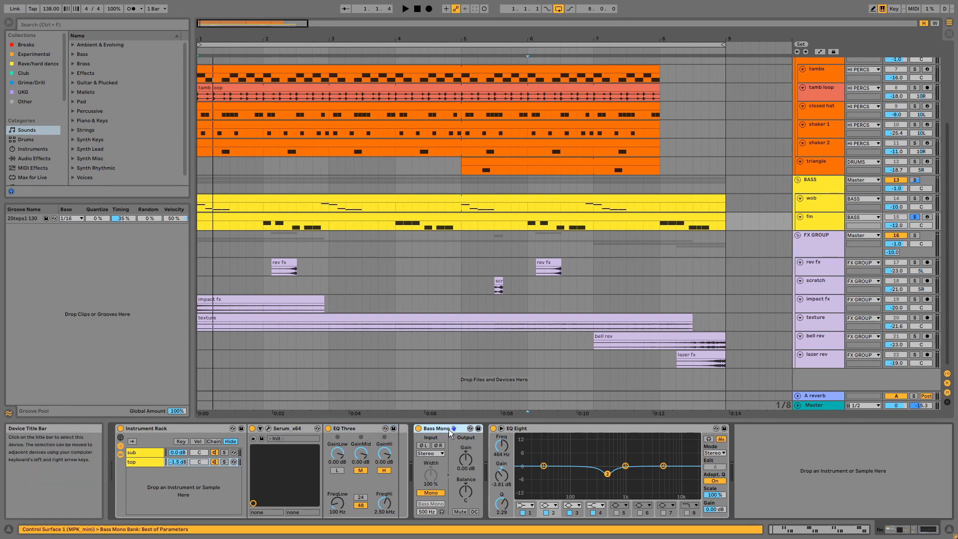
pyautogui.click(529, 431)
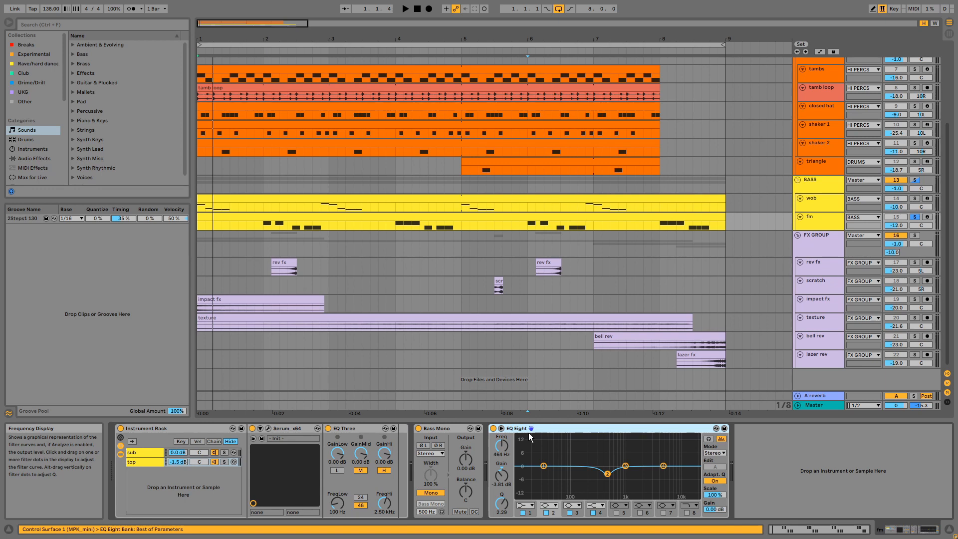
# Step: Show the BASS group's devices and examine its EQ Eight and Glue Compressor
pyautogui.click(826, 183)
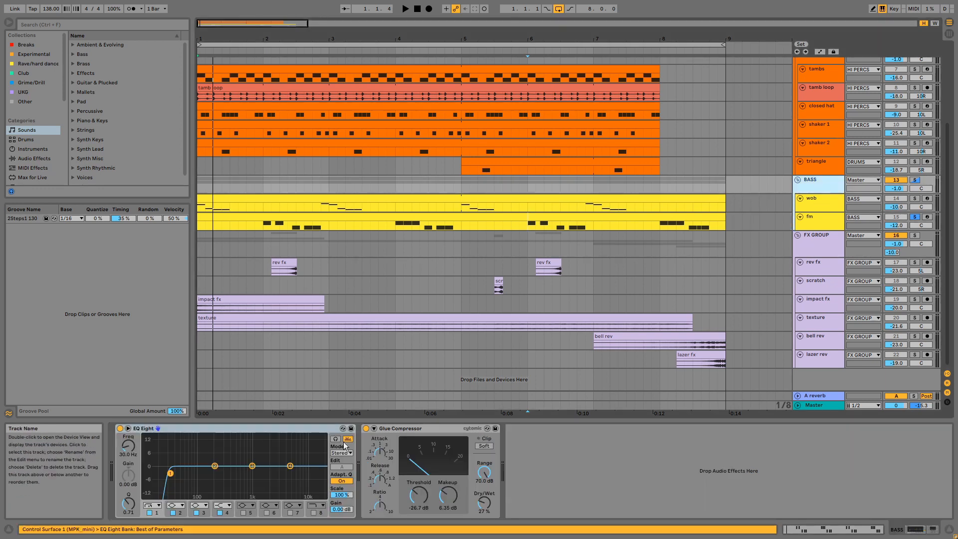
pyautogui.click(295, 431)
pyautogui.click(424, 432)
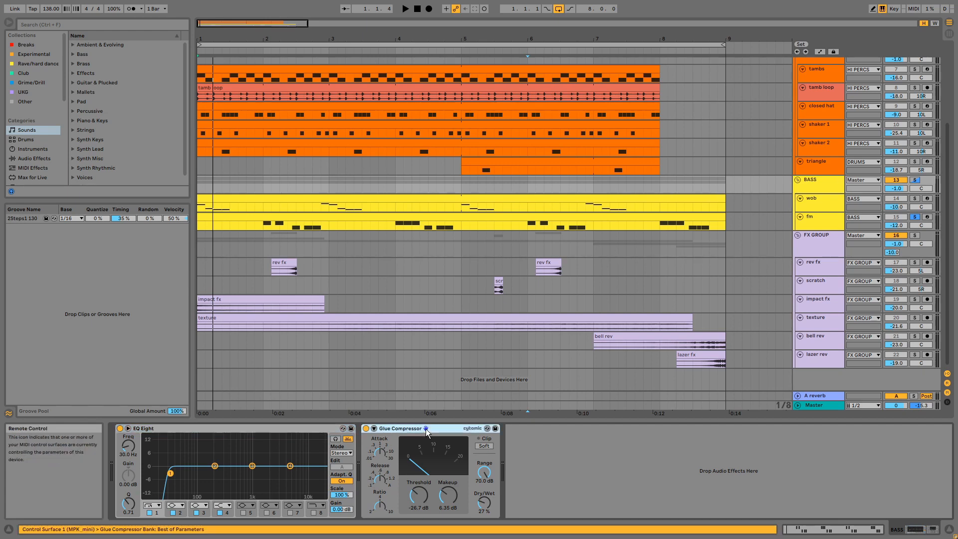
# Step: Unsolo the fm track, audition the mix briefly, and enlarge the BASS group track to reveal its send value
pyautogui.click(916, 218)
pyautogui.press('space')
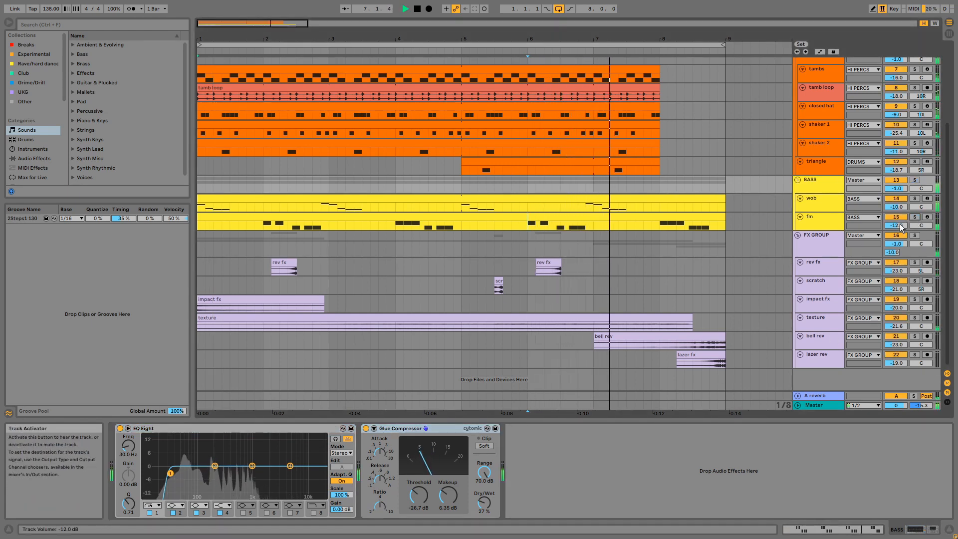
pyautogui.press('space')
pyautogui.moveTo(834, 194); pyautogui.dragTo(836, 201)
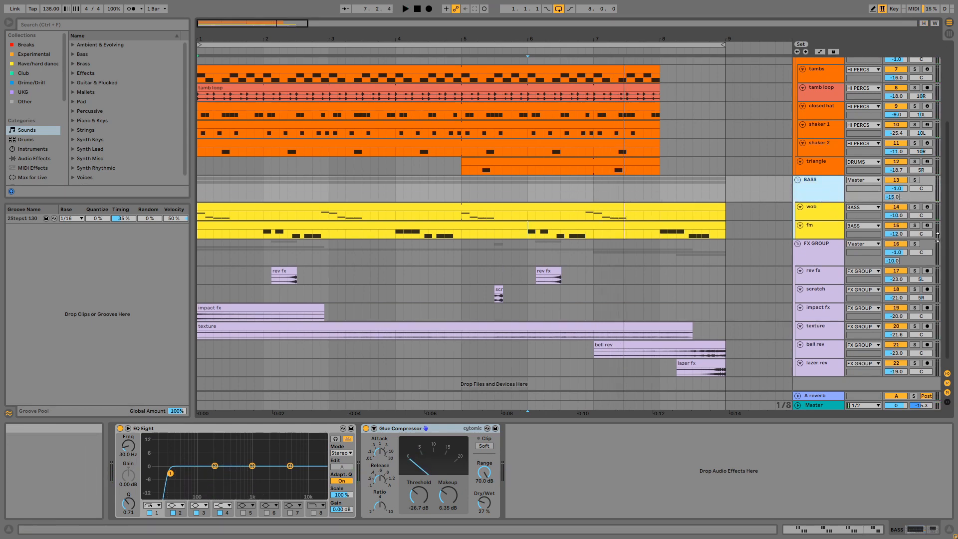
# Step: Solo the FX GROUP and play it from the start of the impact fx clip
pyautogui.click(915, 244)
pyautogui.click(293, 308)
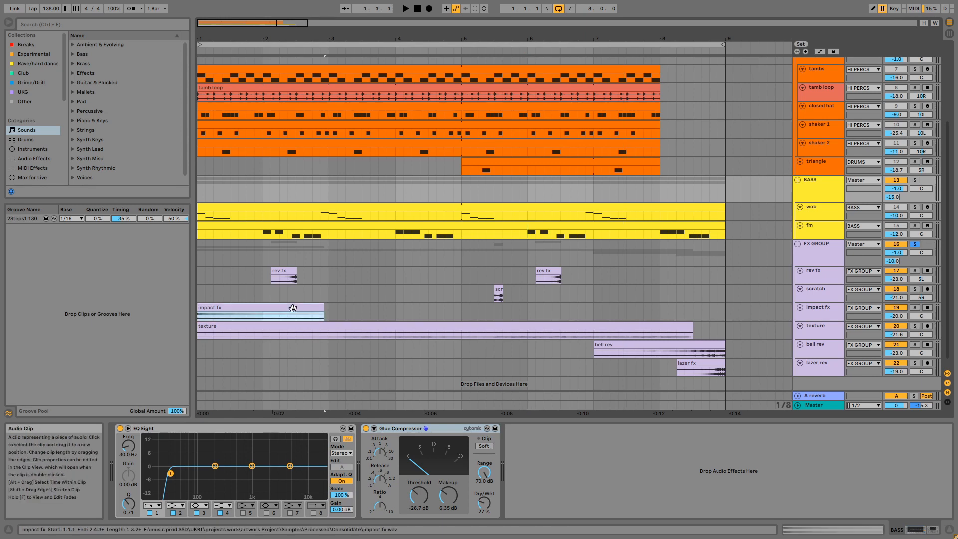
pyautogui.press('space')
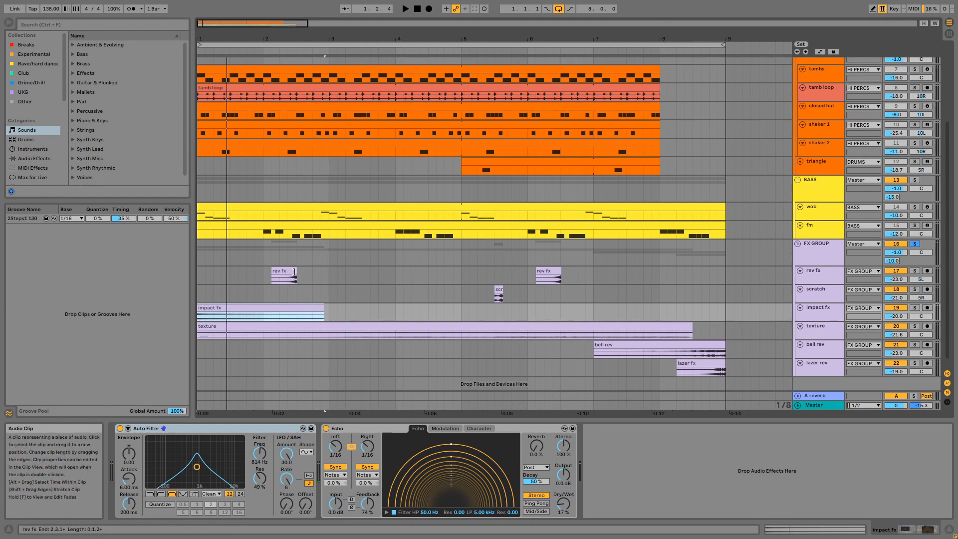
# Step: Examine the scratch, impact fx, lazer fx, bell rev and texture clips in the FX GROUP
pyautogui.click(499, 289)
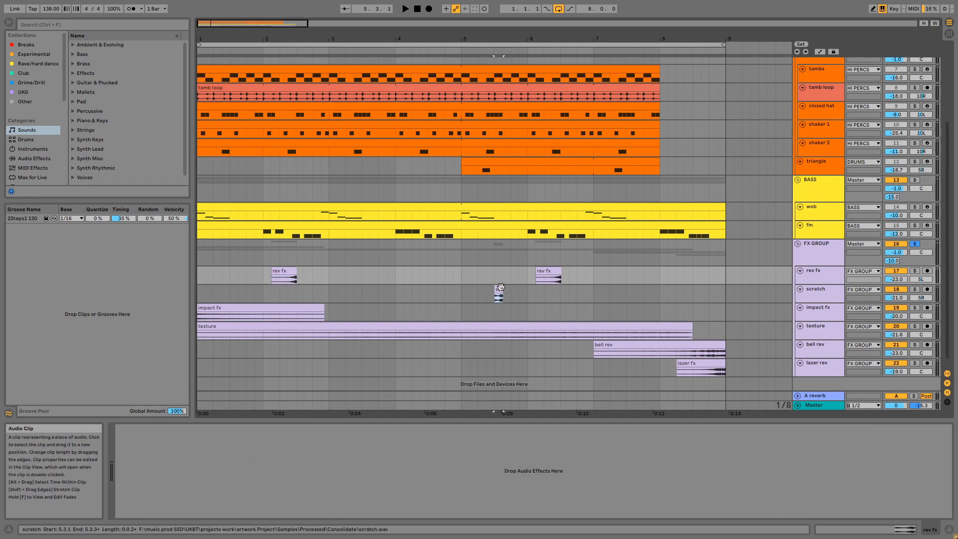
pyautogui.click(323, 316)
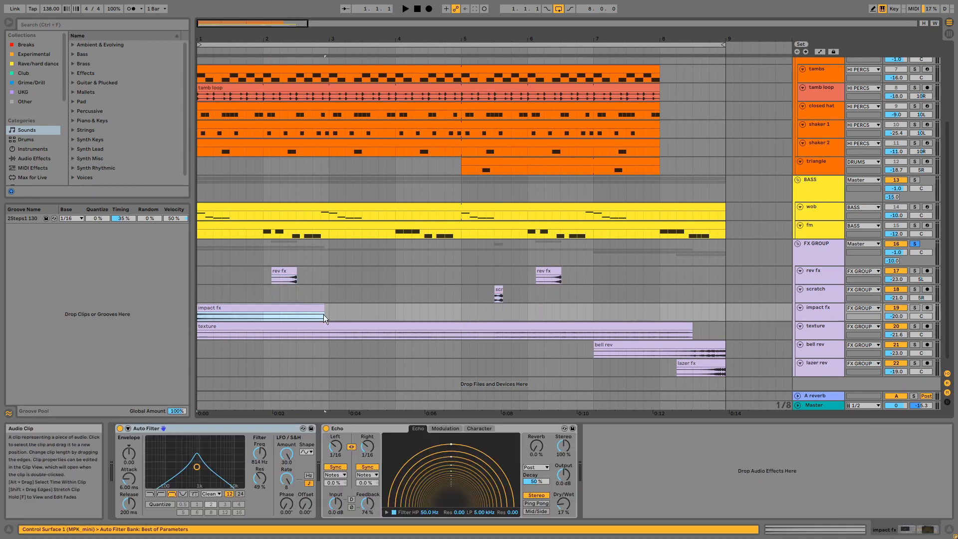
pyautogui.click(698, 364)
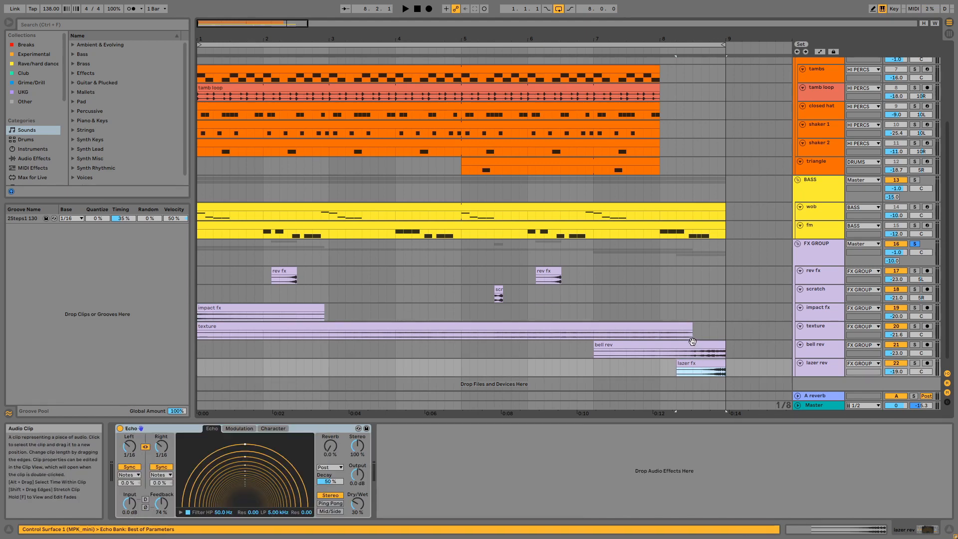
pyautogui.click(693, 342)
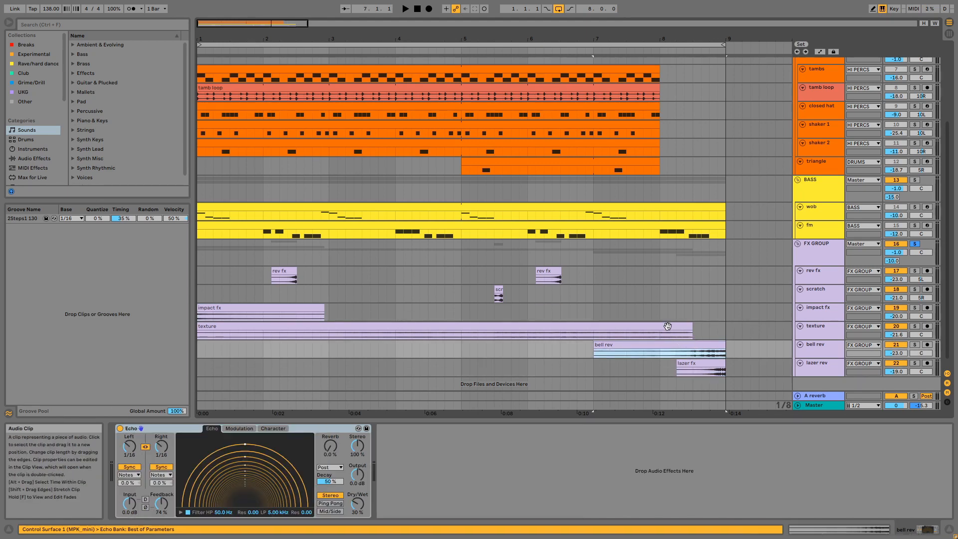
pyautogui.click(667, 326)
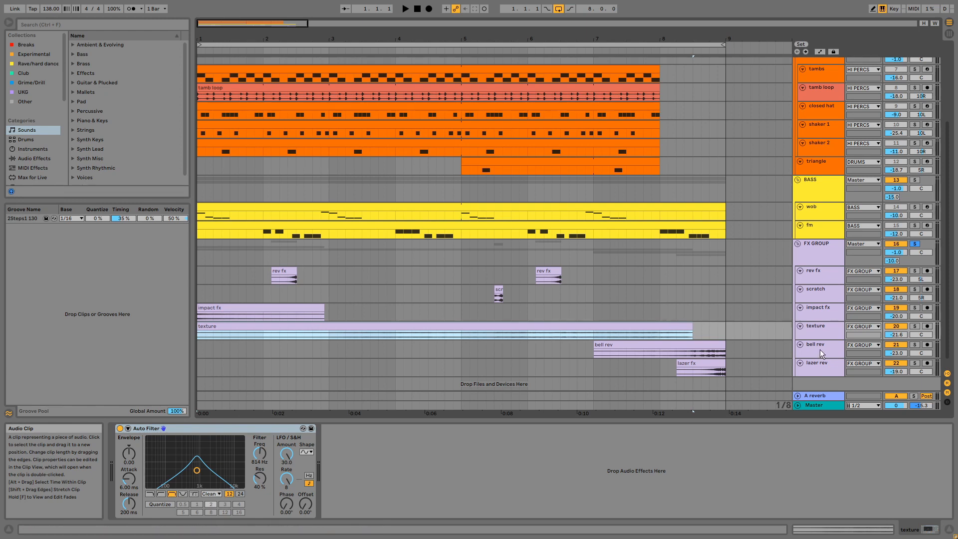
# Step: Show the impact fx track's devices and examine its Echo and Auto Filter
pyautogui.click(811, 313)
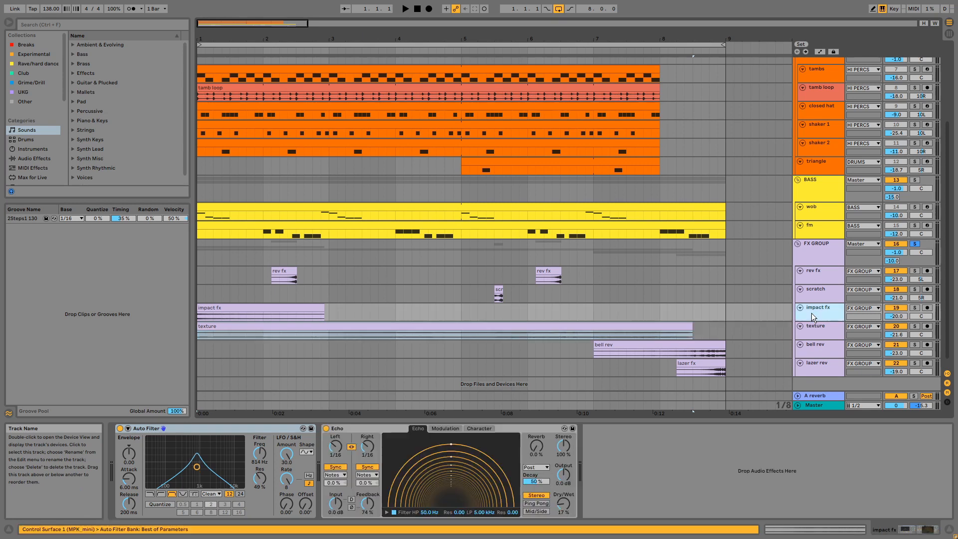
pyautogui.click(522, 430)
pyautogui.click(279, 429)
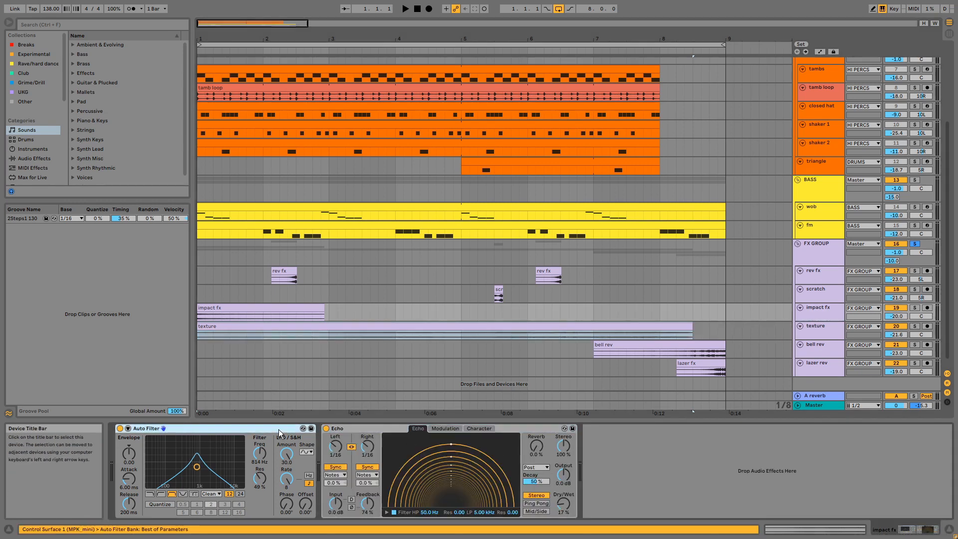
# Step: Examine the texture track's Auto Filter, and audition its clip in solo from bar 1
pyautogui.click(807, 328)
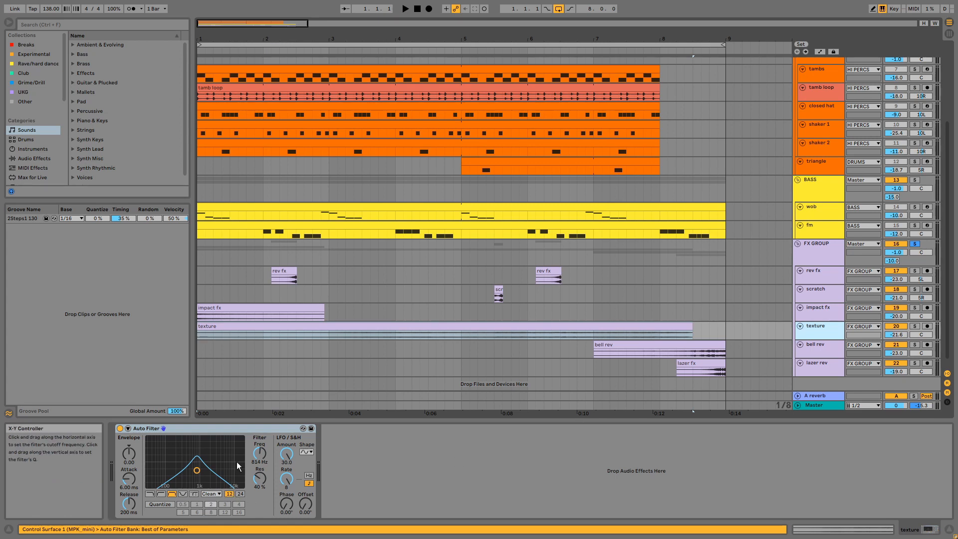
pyautogui.click(244, 431)
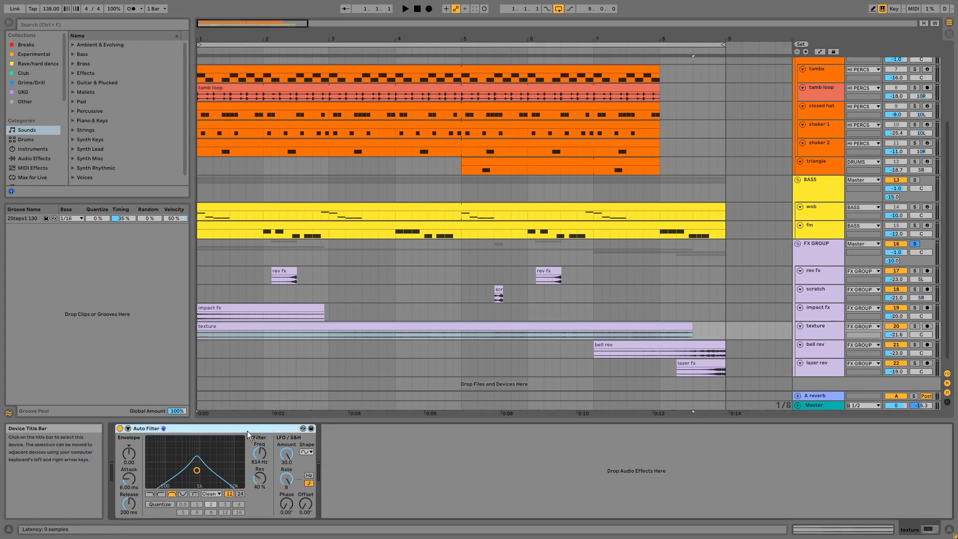
pyautogui.click(915, 326)
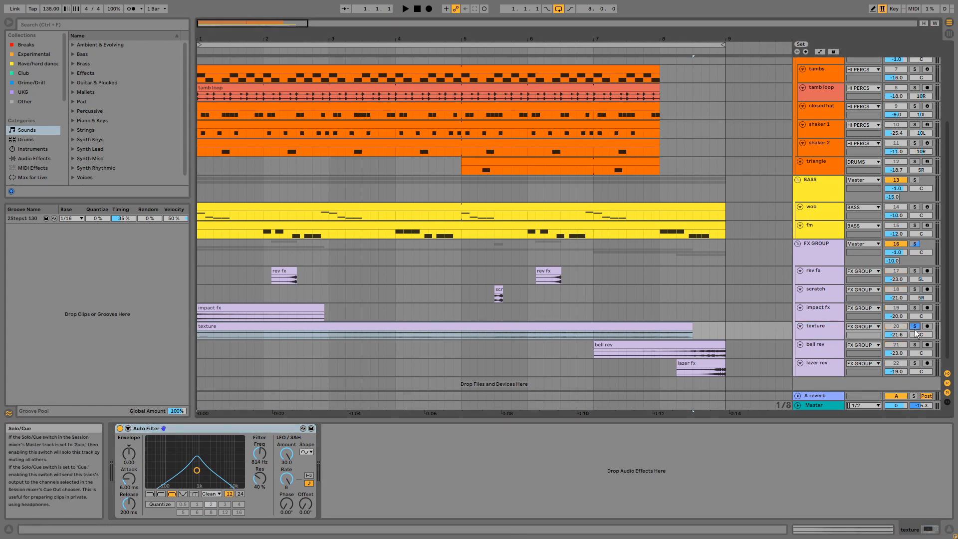
pyautogui.click(636, 330)
pyautogui.press('space')
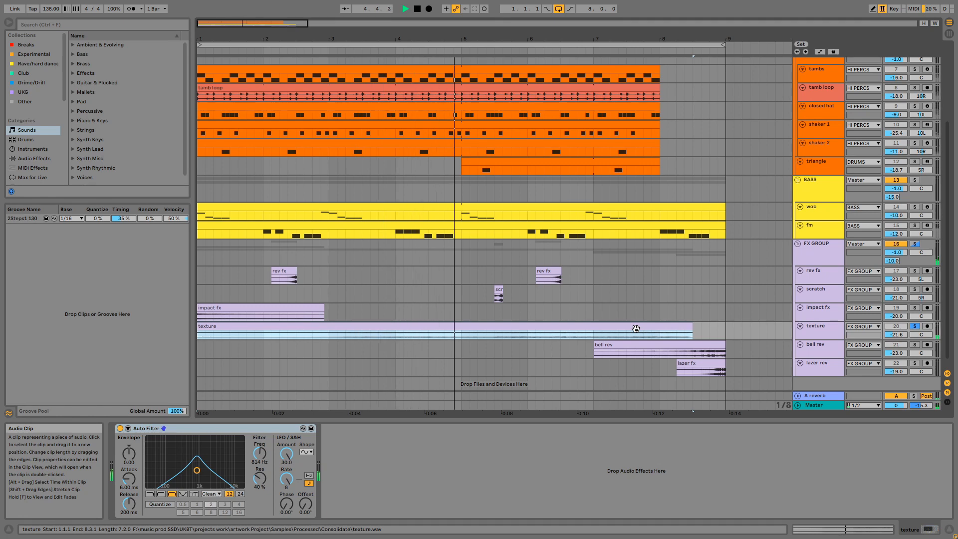
pyautogui.press('space')
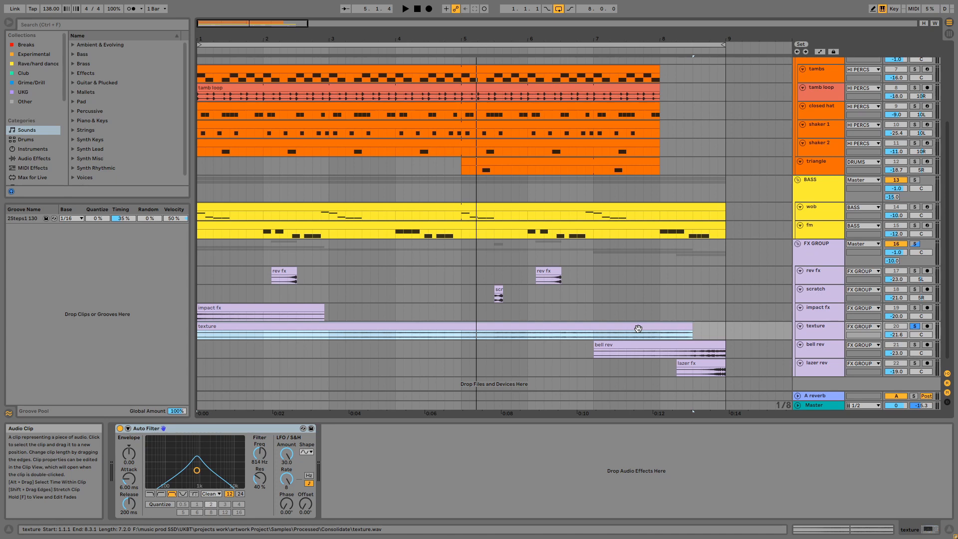
# Step: Show the FX GROUP's devices and examine its Saturator, Drum Buss, EQ Eight and Chorus
pyautogui.click(819, 250)
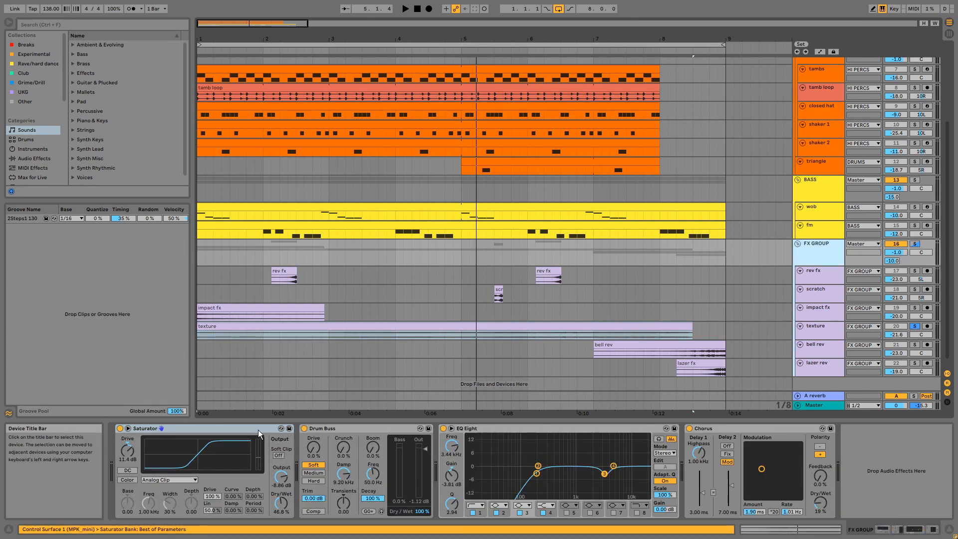
pyautogui.click(347, 432)
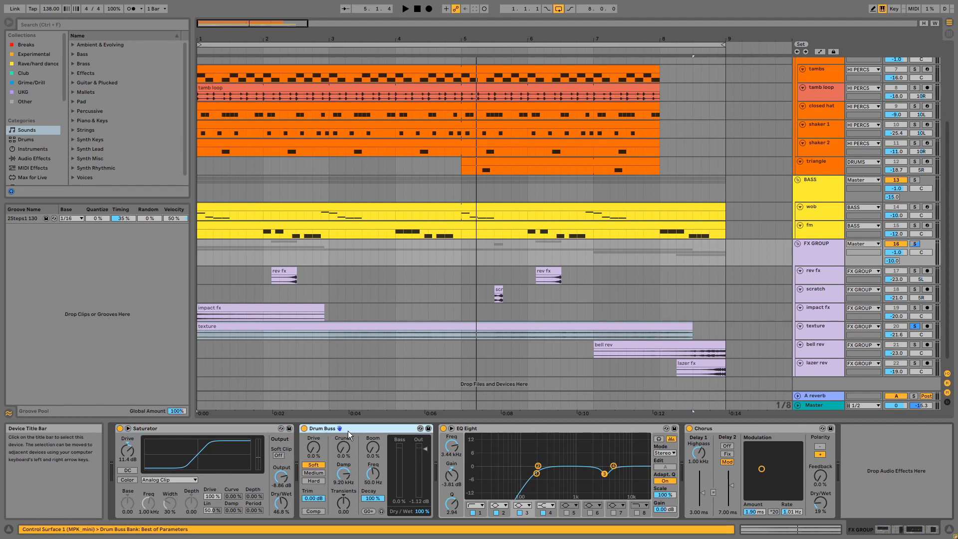
pyautogui.click(504, 430)
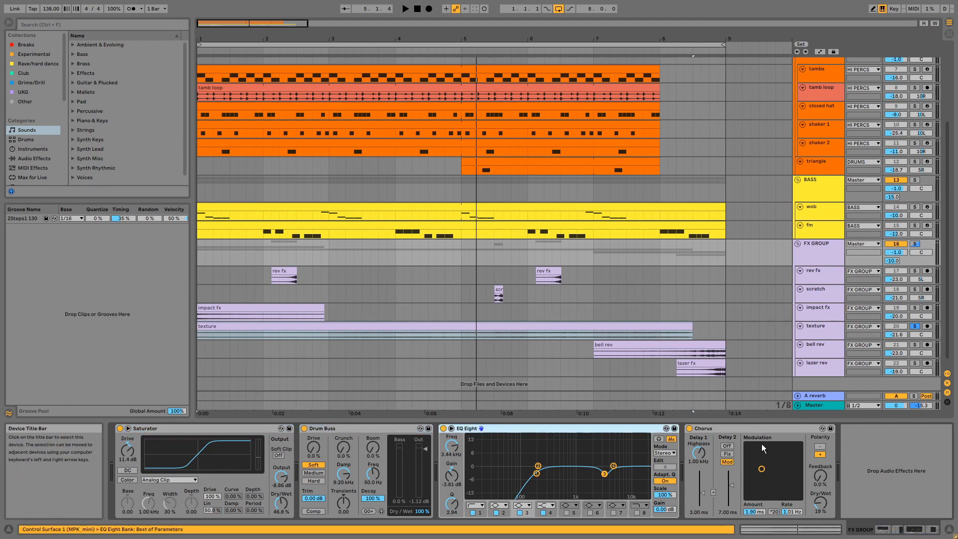
pyautogui.click(761, 430)
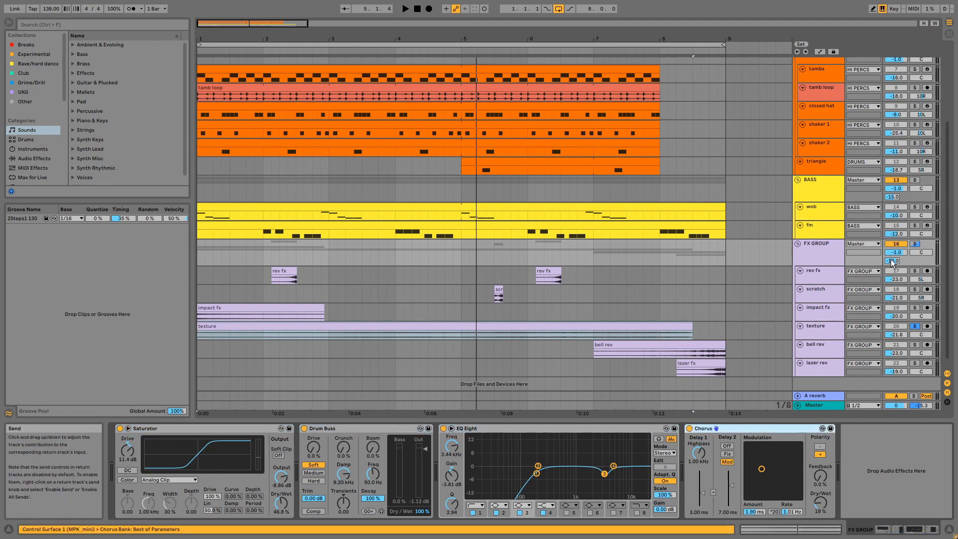